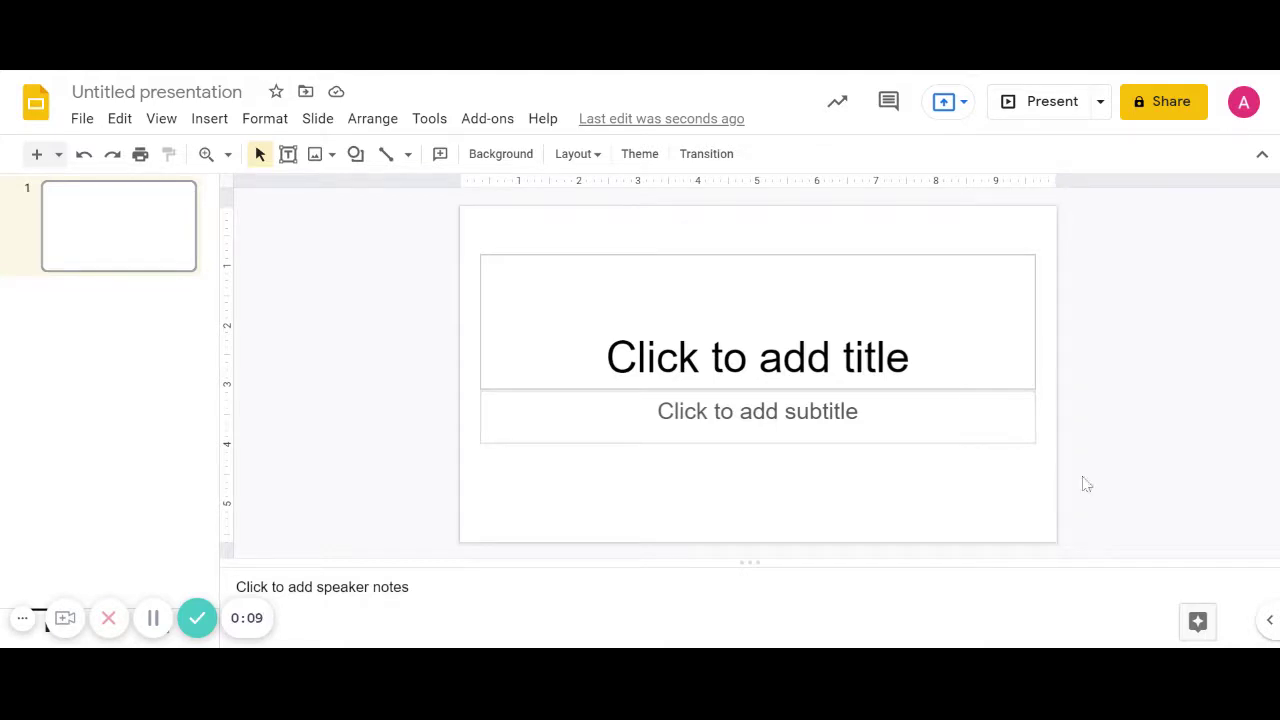
- Open the Simple Light theme editor and select its last Blank layout for editing
left_click(318, 119)
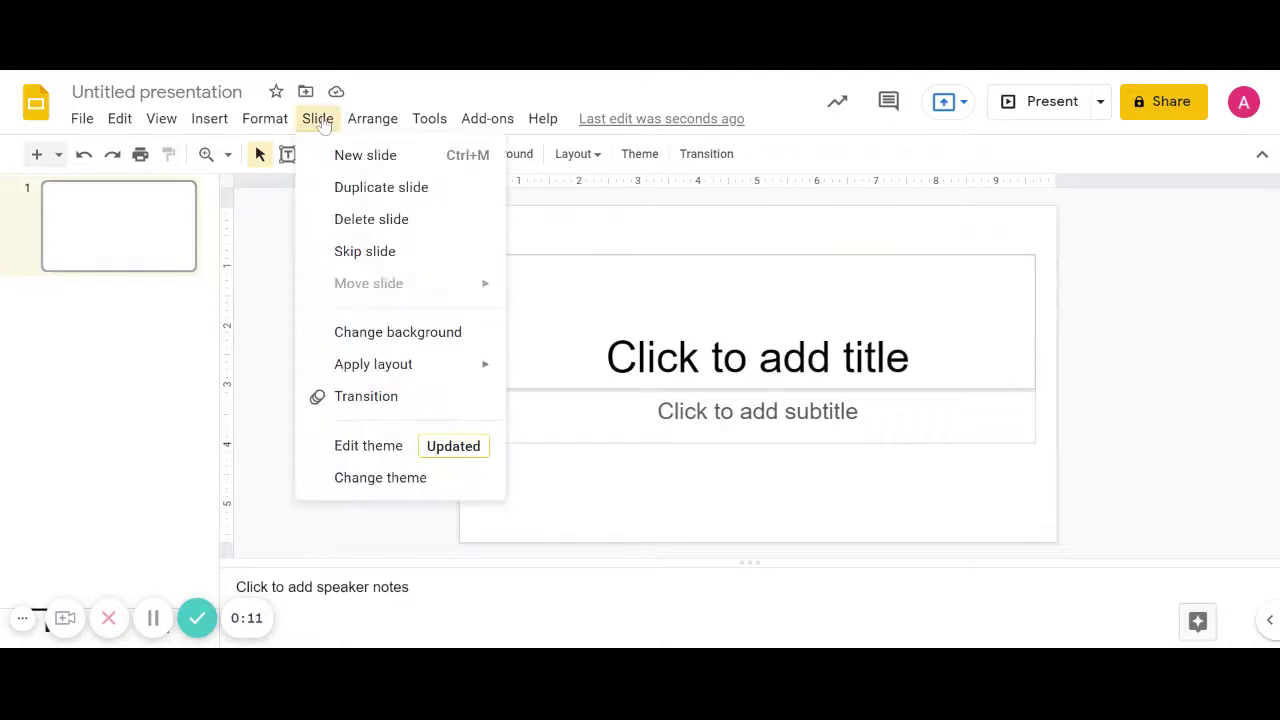
left_click(378, 450)
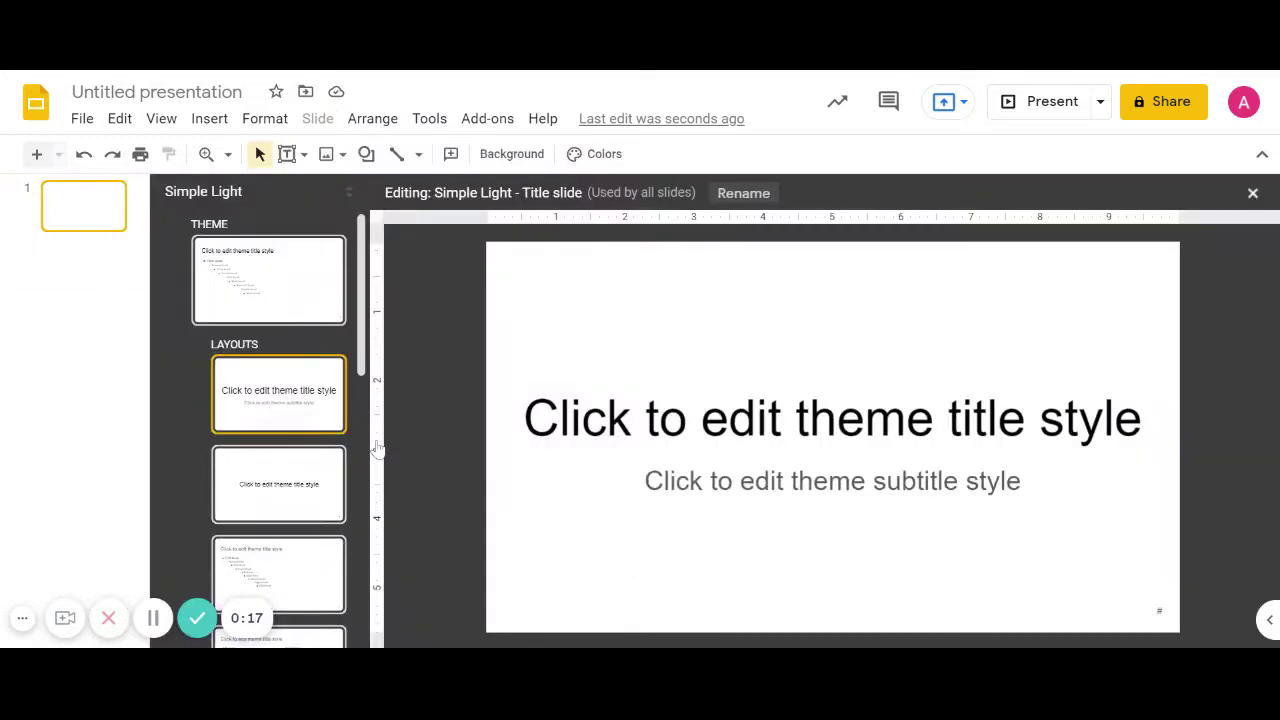
scroll(251, 475, "down", 7)
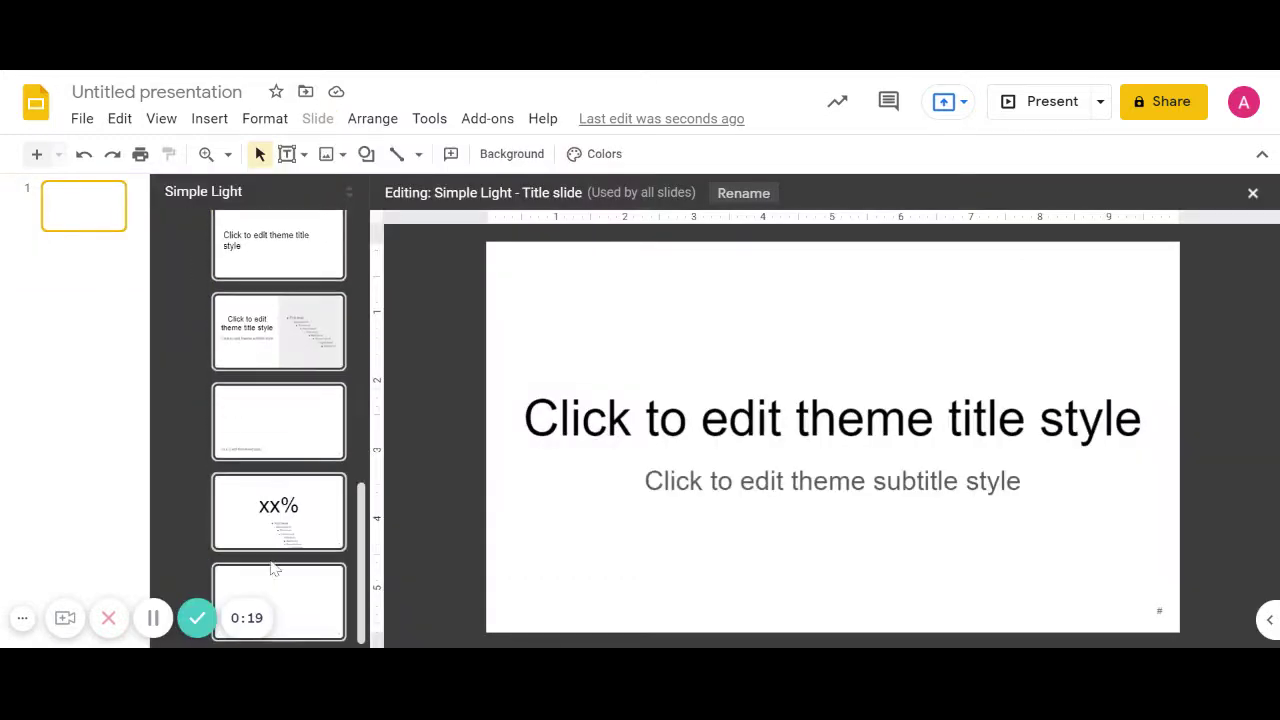
left_click(332, 596)
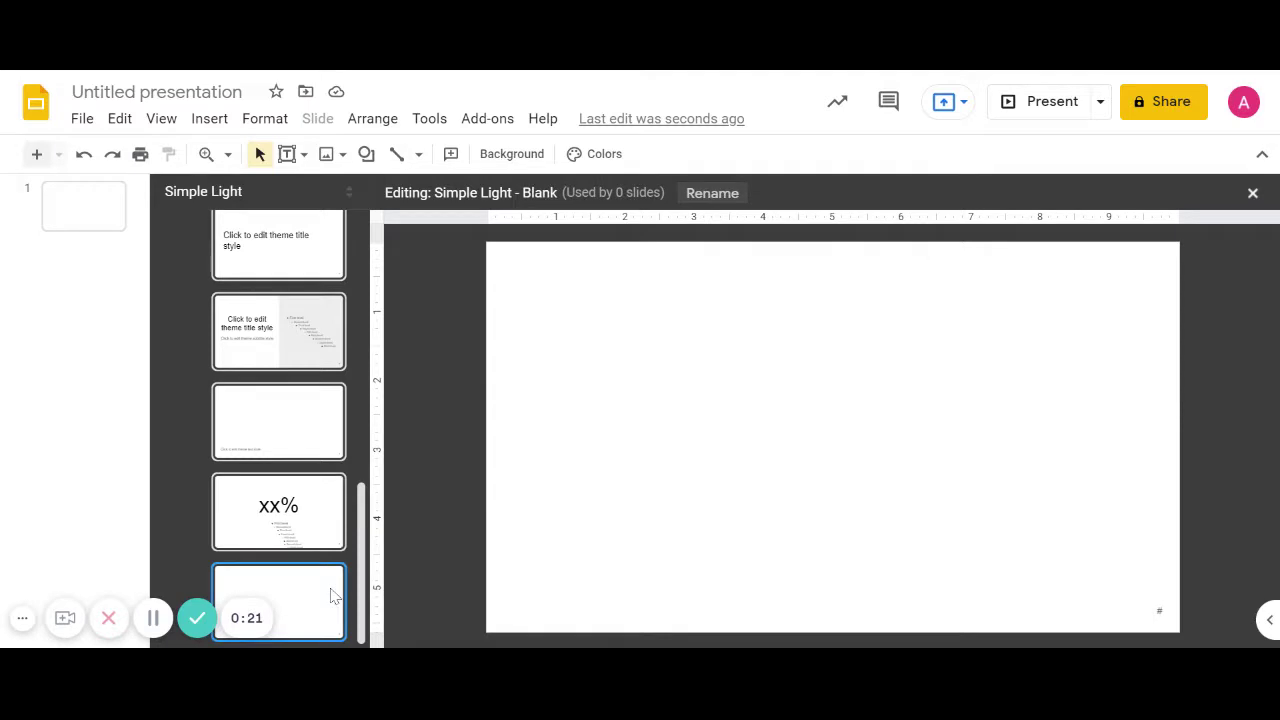
- Pick the wave shape from the Callouts shape category
left_click(366, 154)
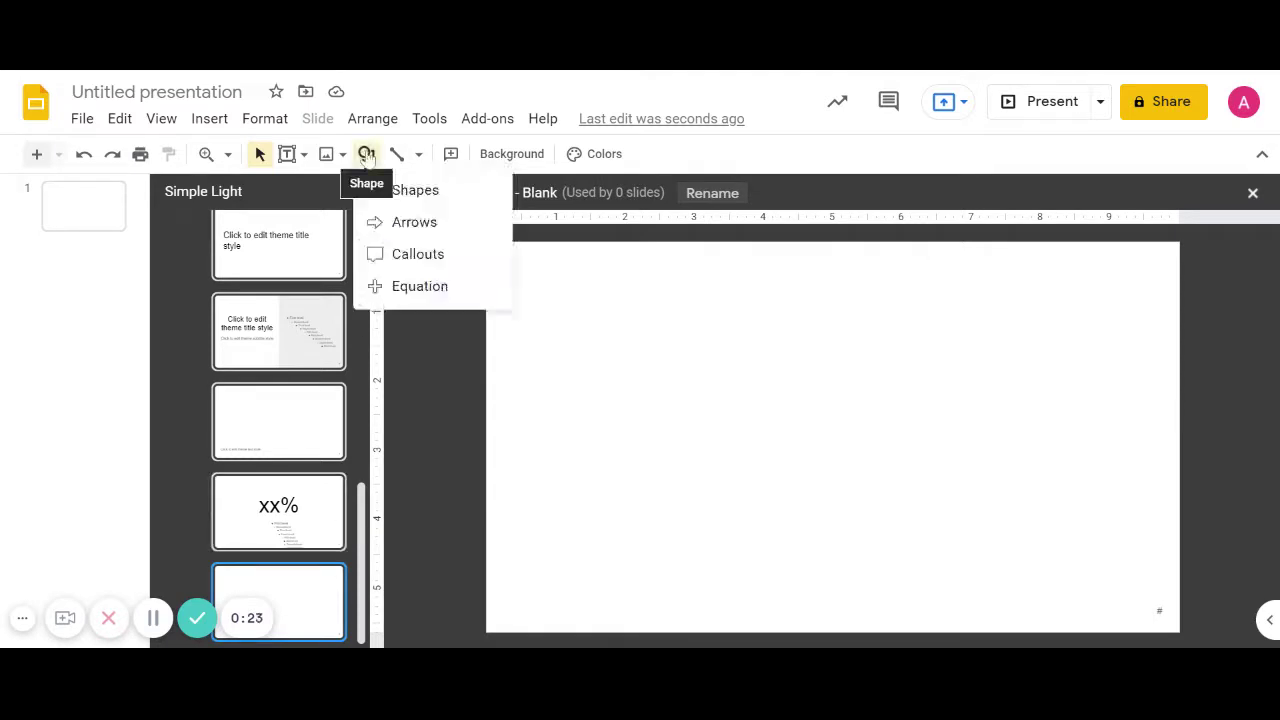
mouse_move(428, 191)
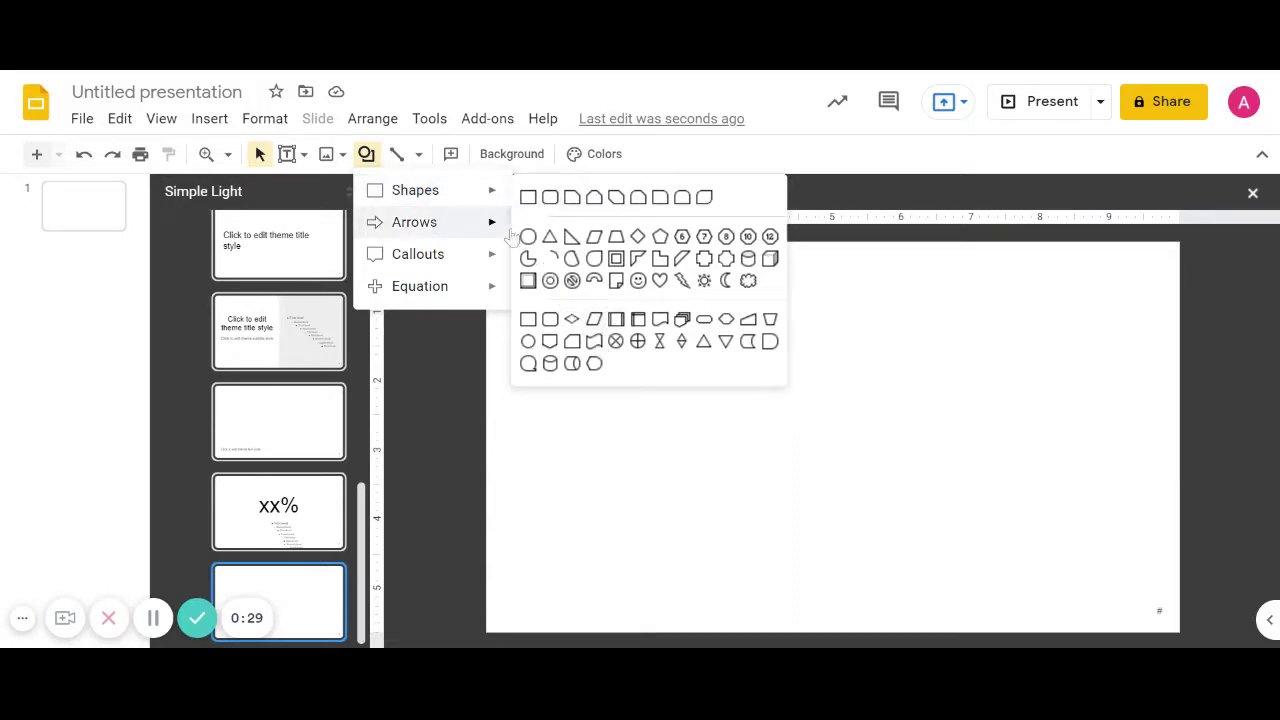
mouse_move(493, 259)
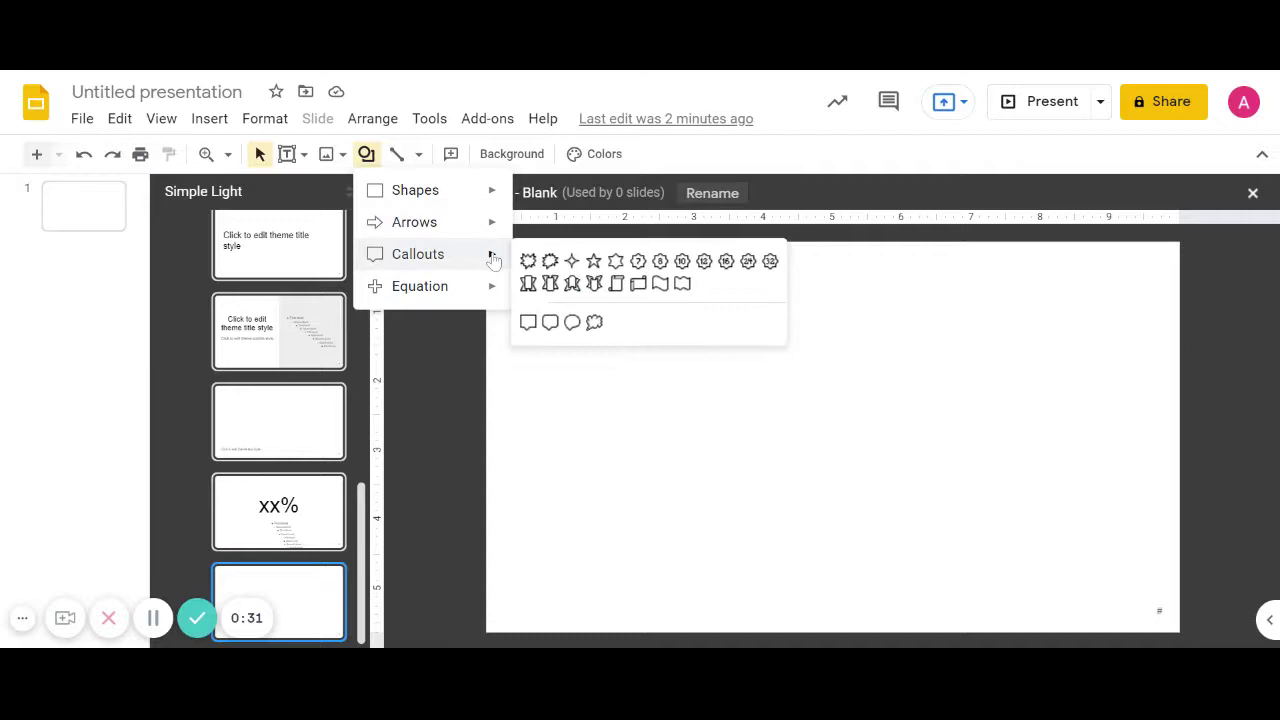
left_click(678, 290)
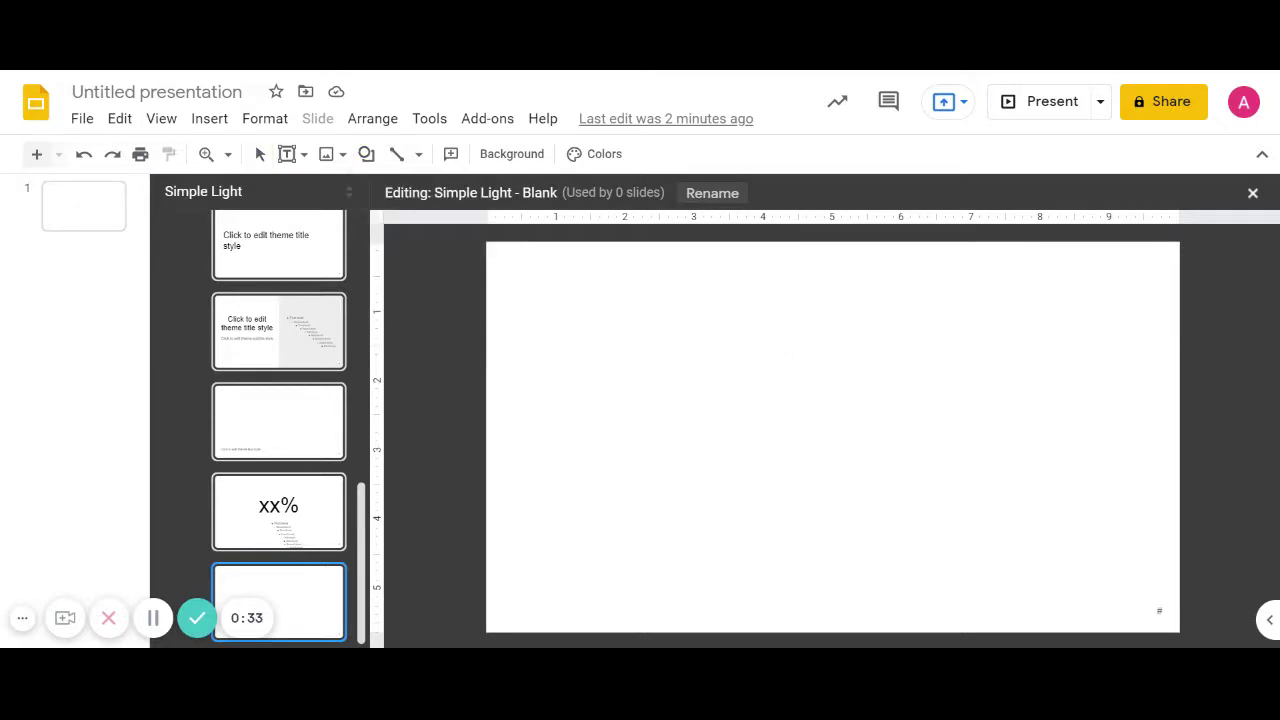
- Draw a full-width wave, deepen its curves, and move it to the layout's top edge
mouse_move(468, 292)
left_mouse_down()
mouse_move(708, 303)
mouse_move(871, 343)
mouse_move(1207, 339)
left_mouse_up()
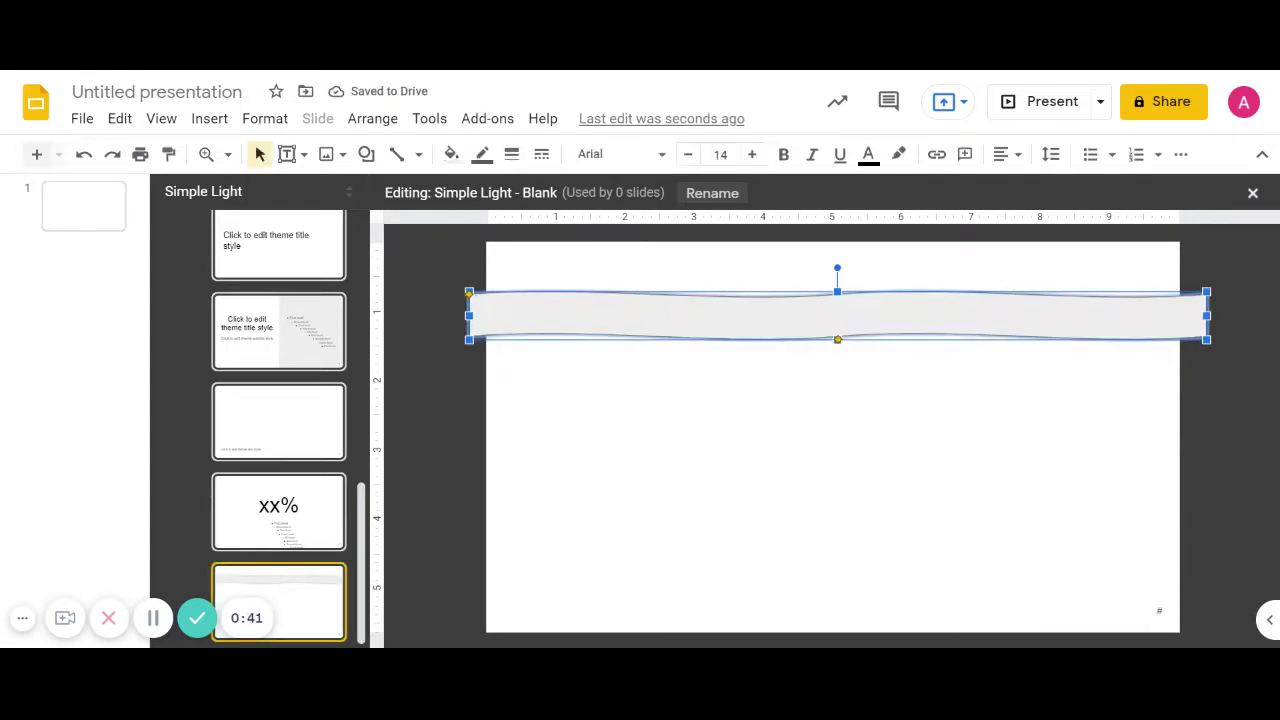
left_click_drag(469, 294, 469, 301)
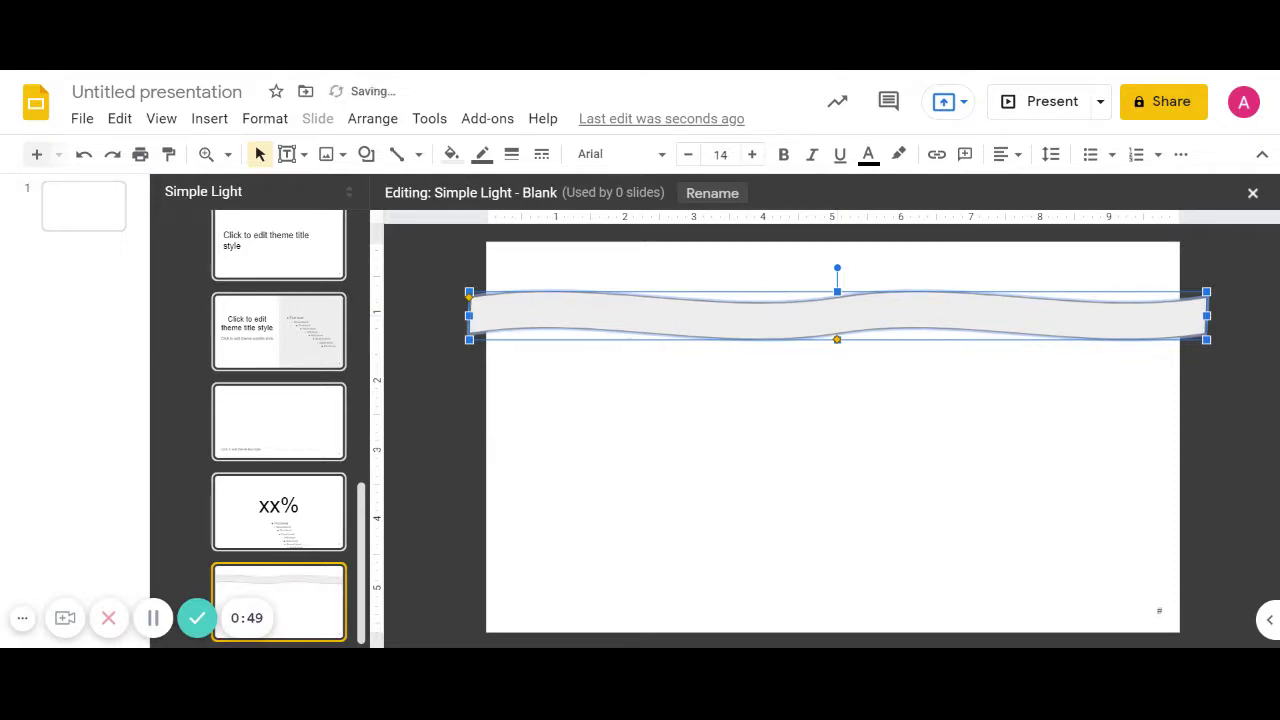
left_click_drag(836, 318, 831, 255)
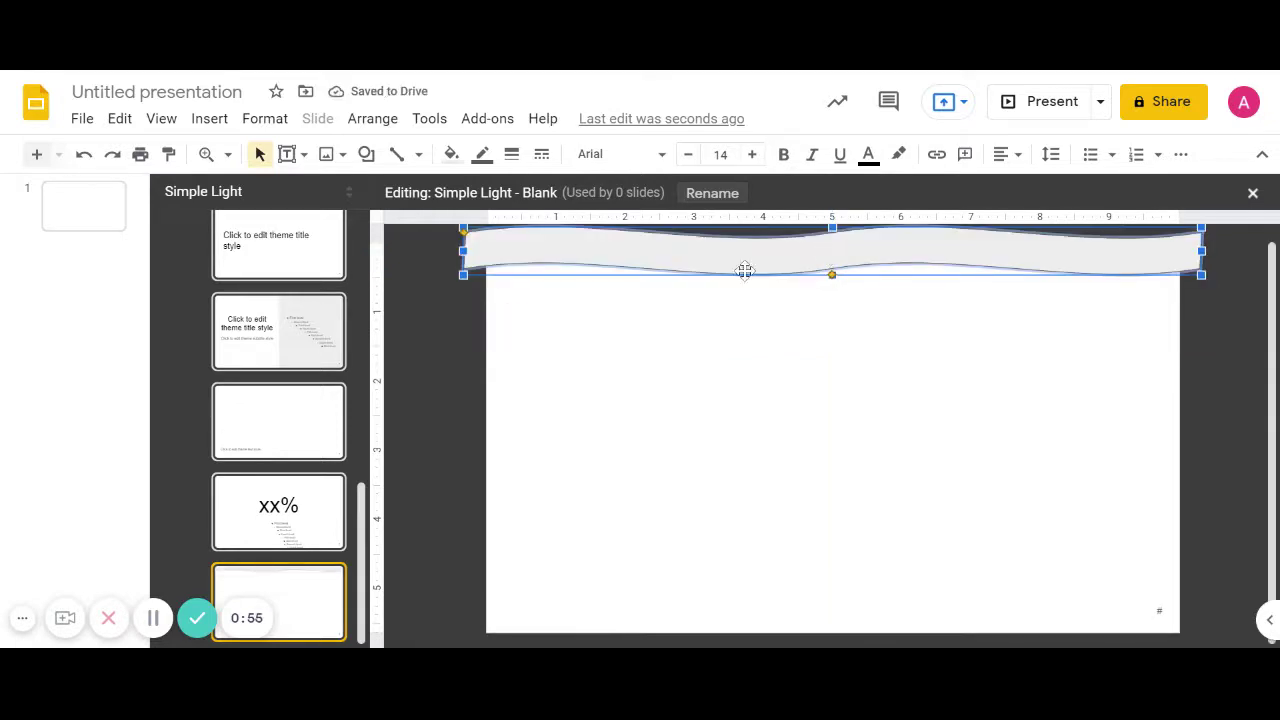
- Fill the wave light green and place a duplicate just below it
left_click(451, 154)
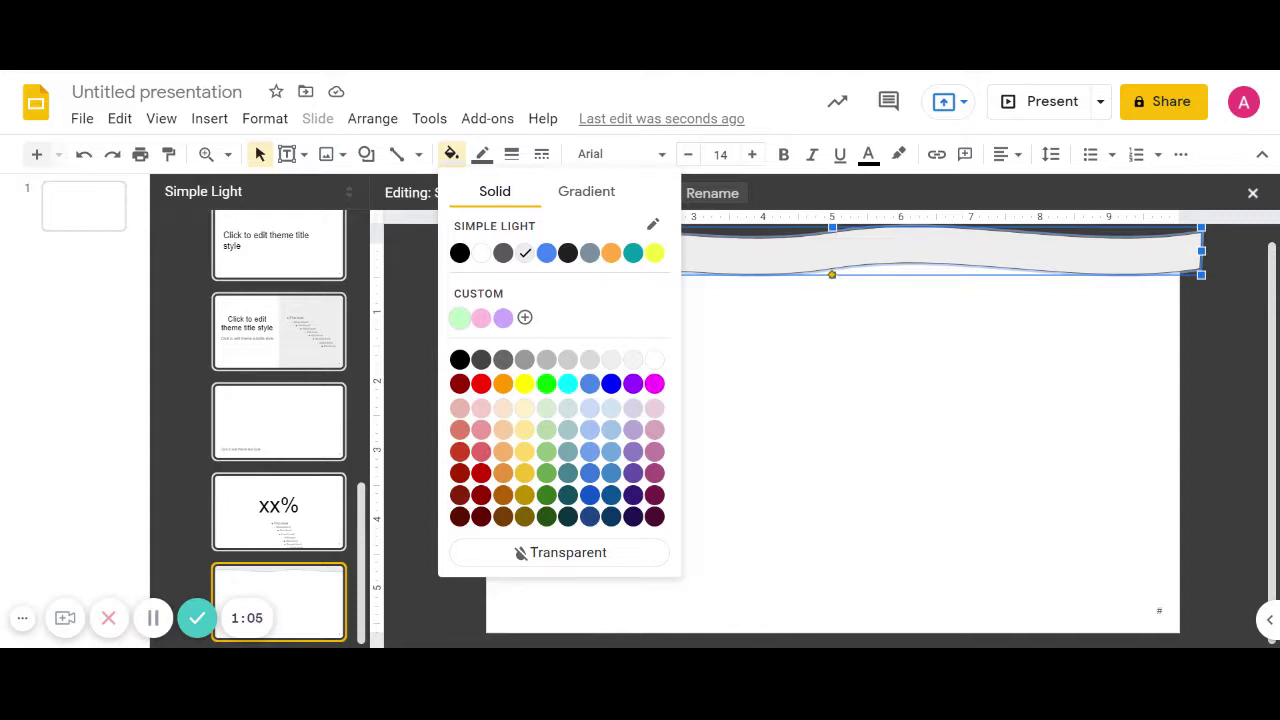
left_click(460, 320)
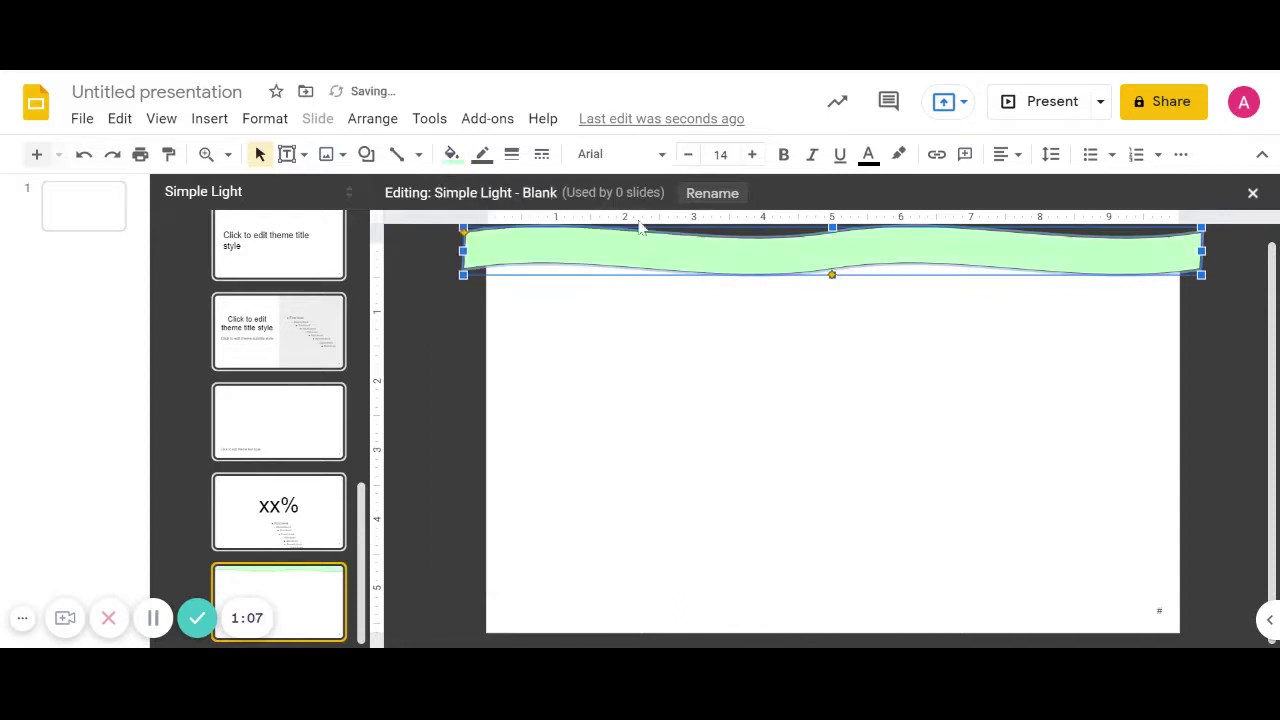
key("ctrl+d")
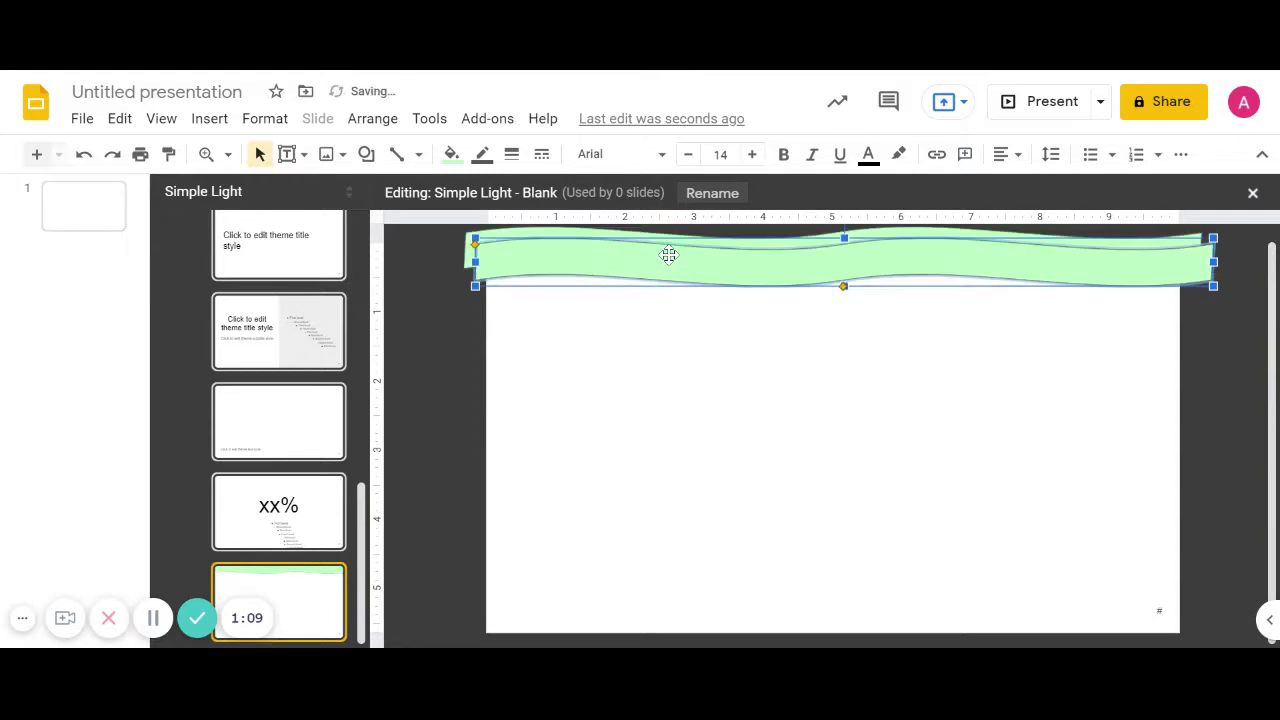
left_click_drag(669, 255, 656, 277)
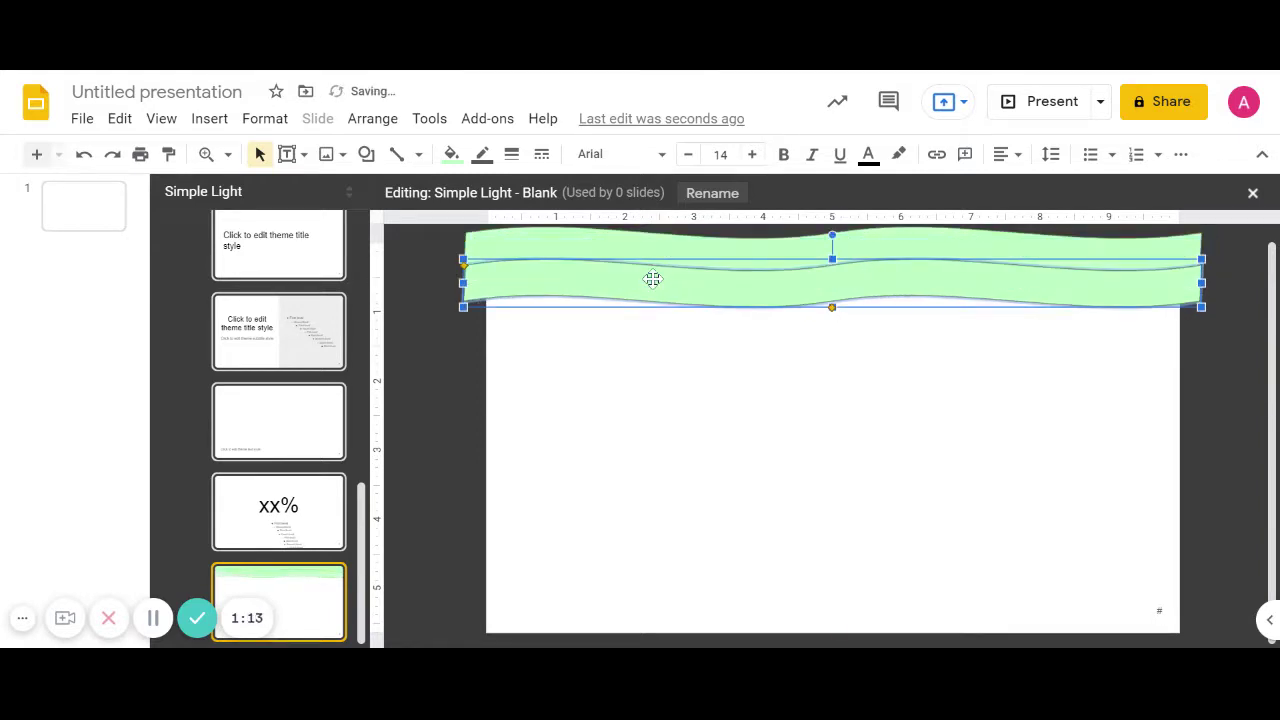
- Fill the lower wave copy with the pink custom colour
left_click(452, 390)
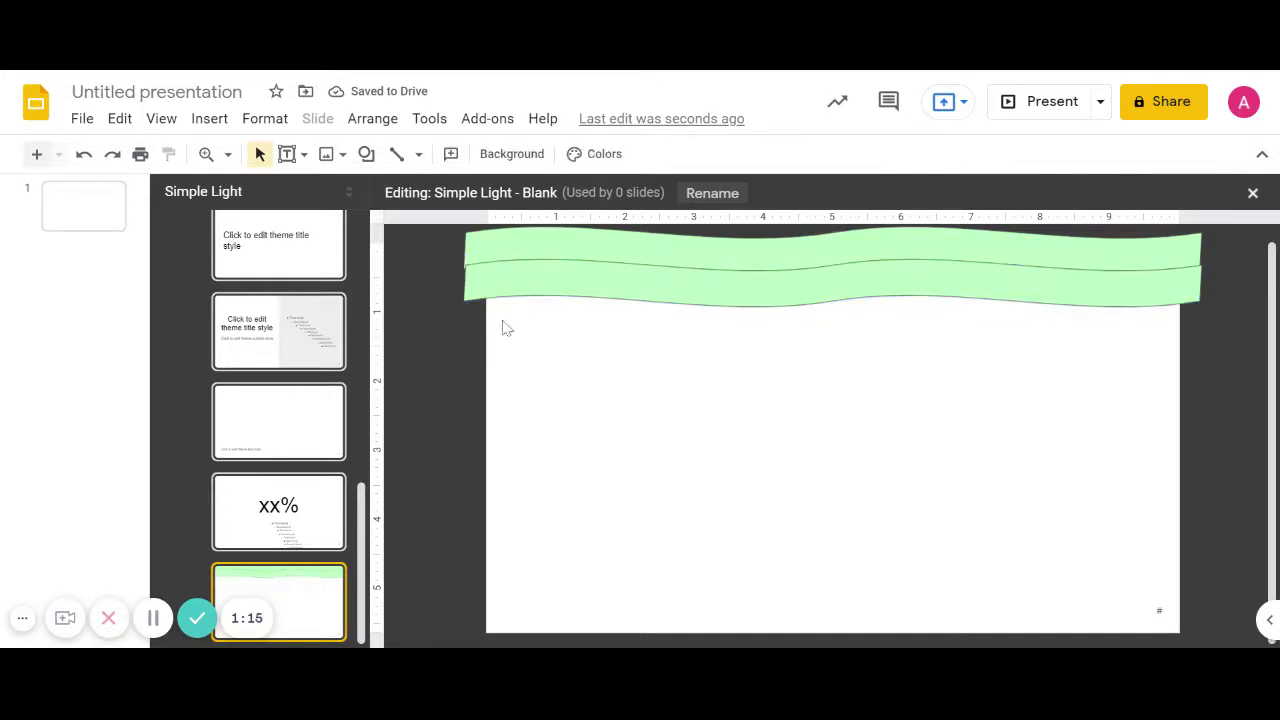
left_click(564, 282)
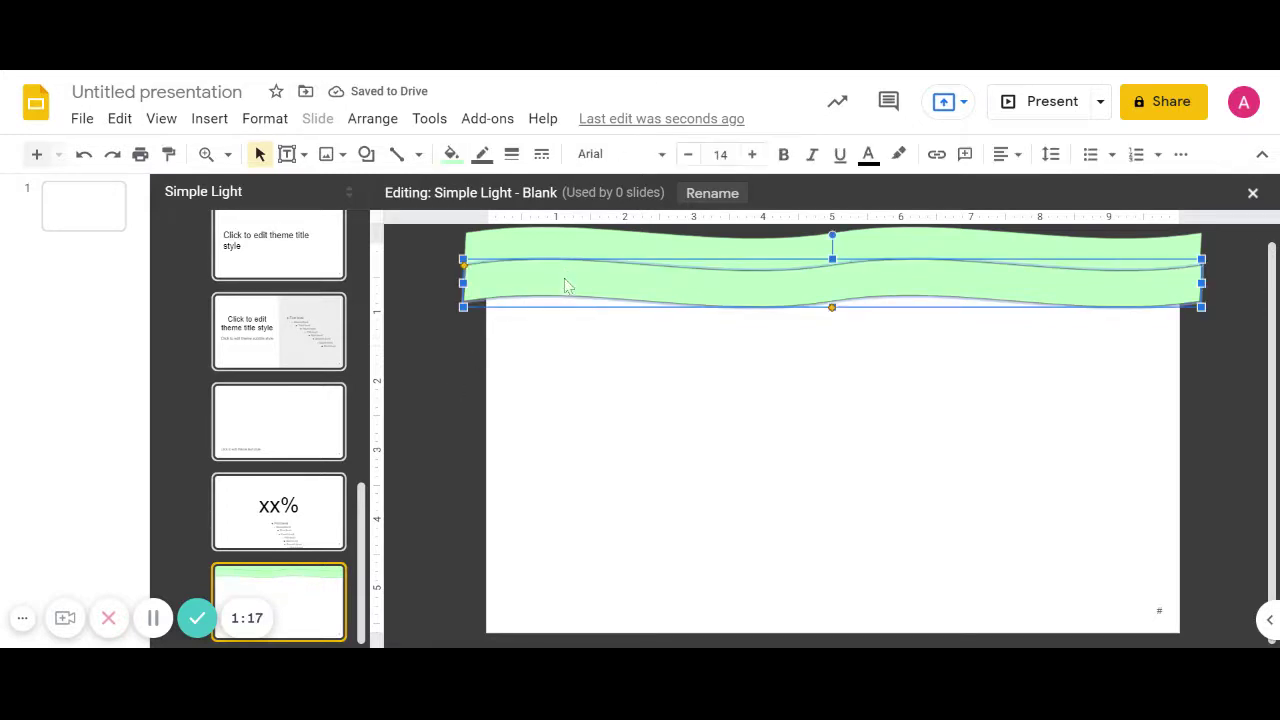
left_click(451, 154)
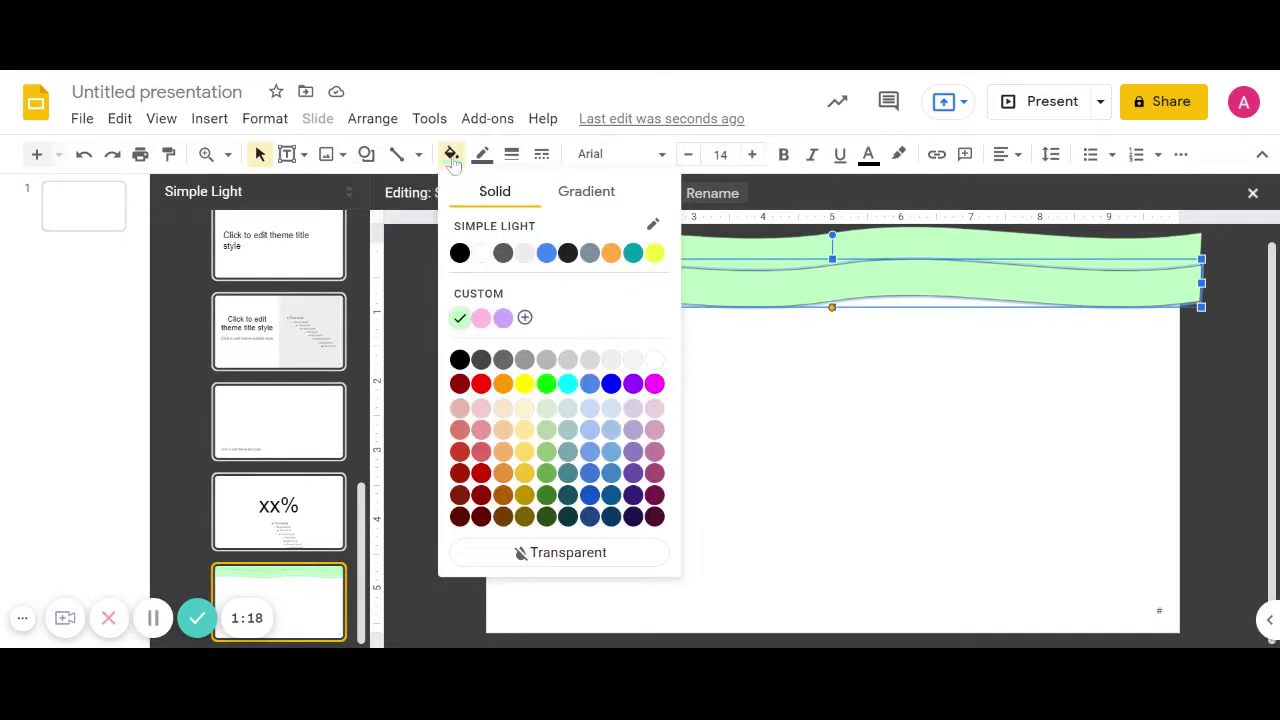
left_click(481, 320)
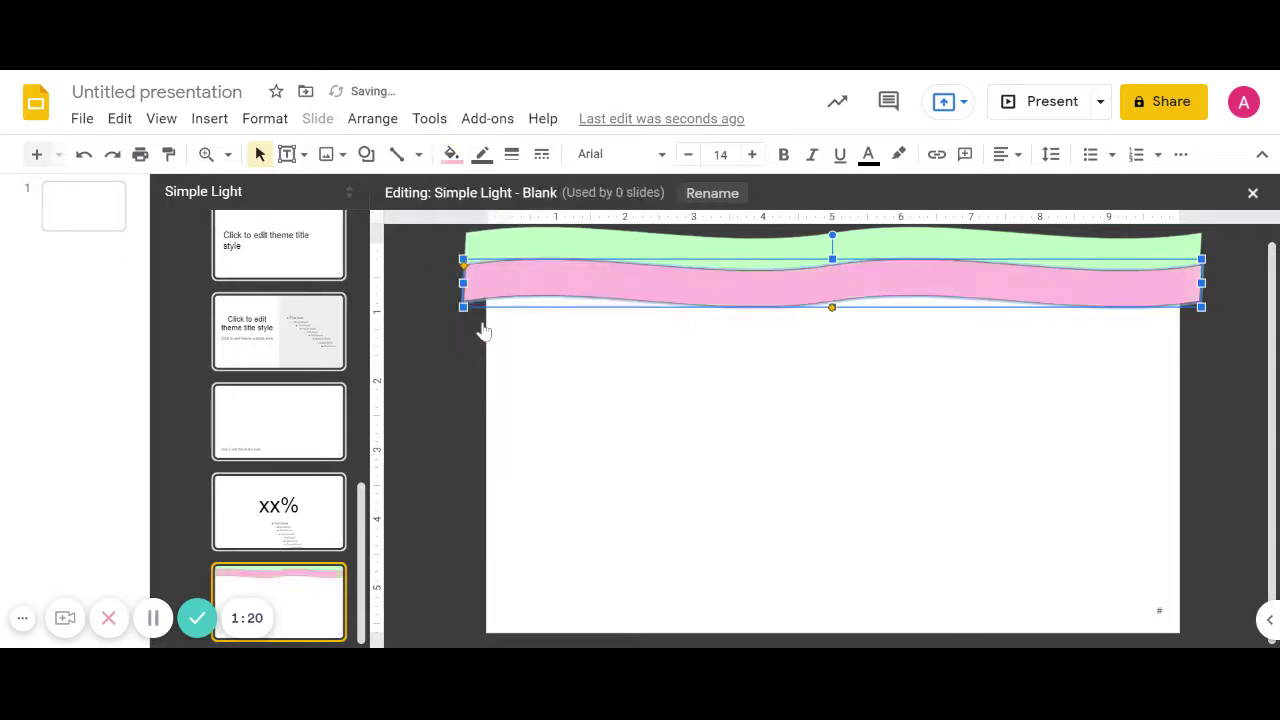
- Make the outlines of both the pink and green waves transparent
left_click(481, 155)
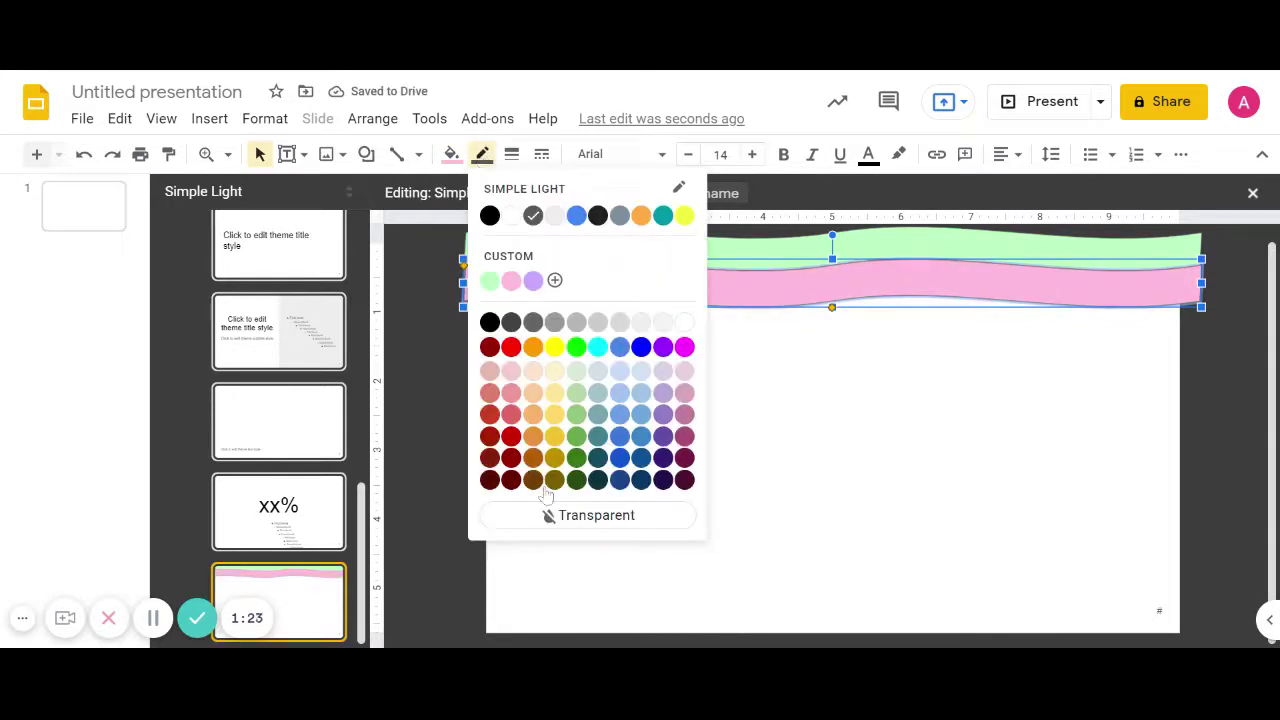
left_click(590, 515)
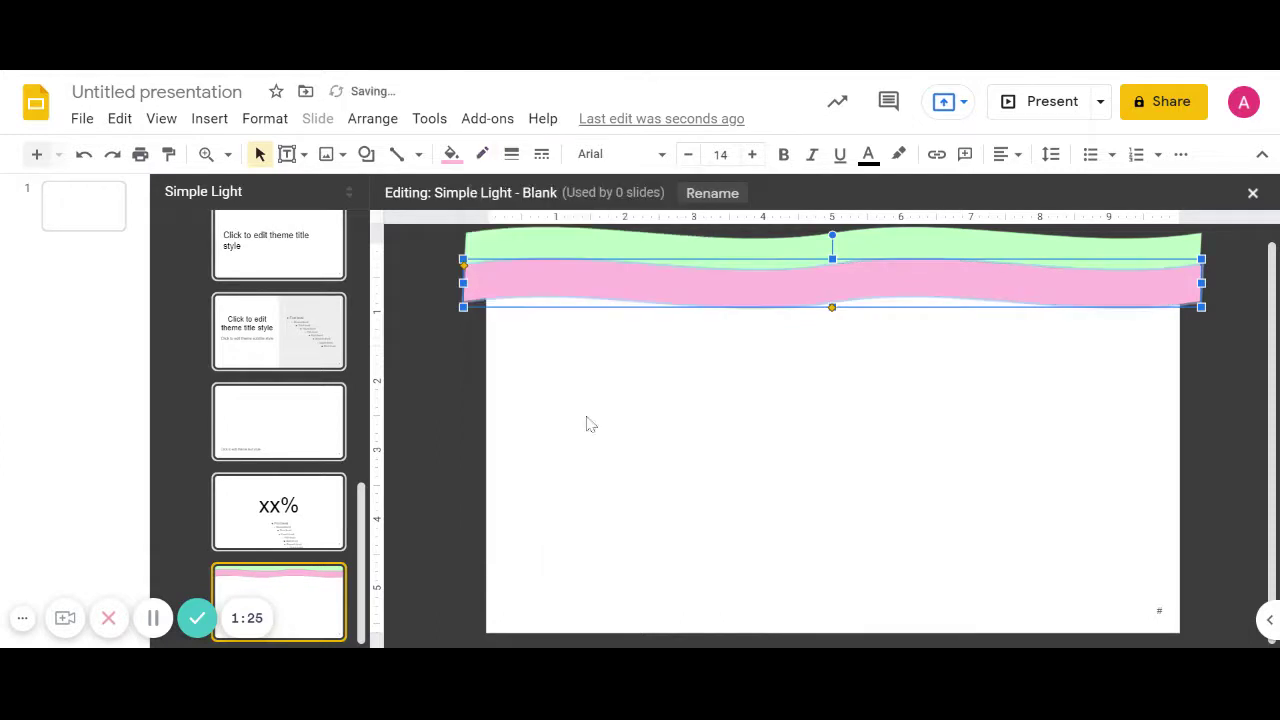
left_click(706, 250)
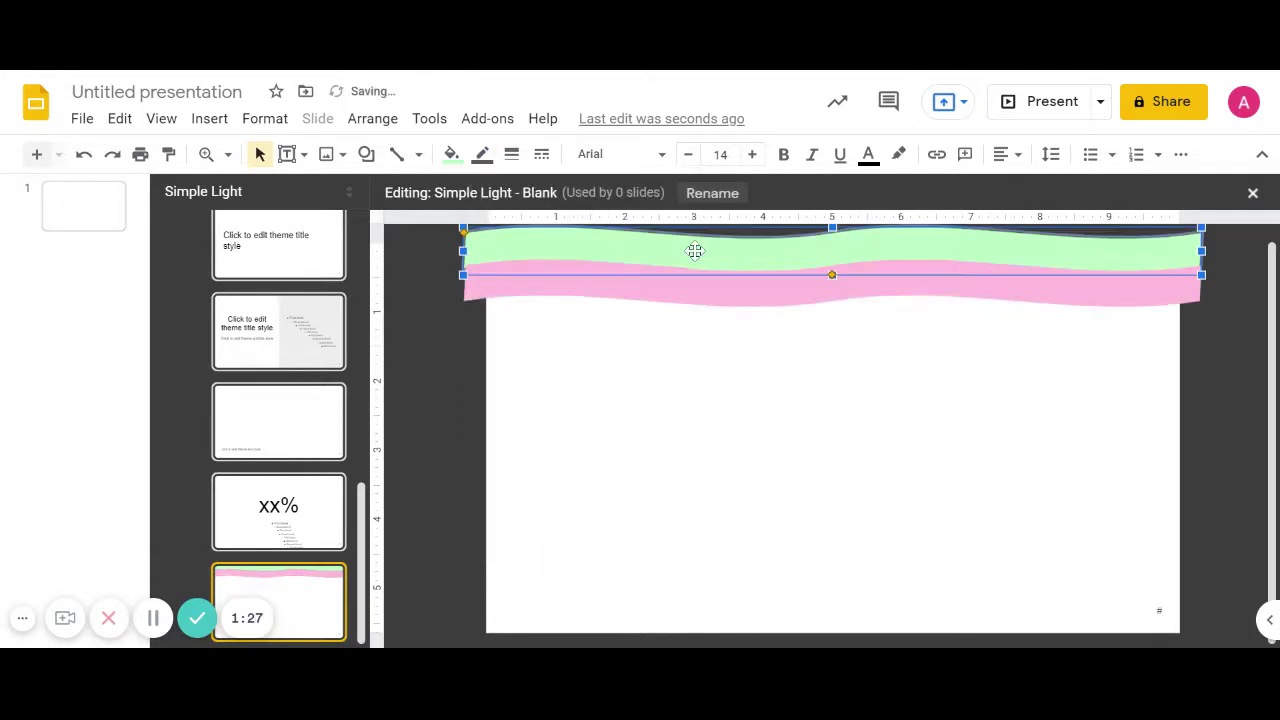
left_click(481, 155)
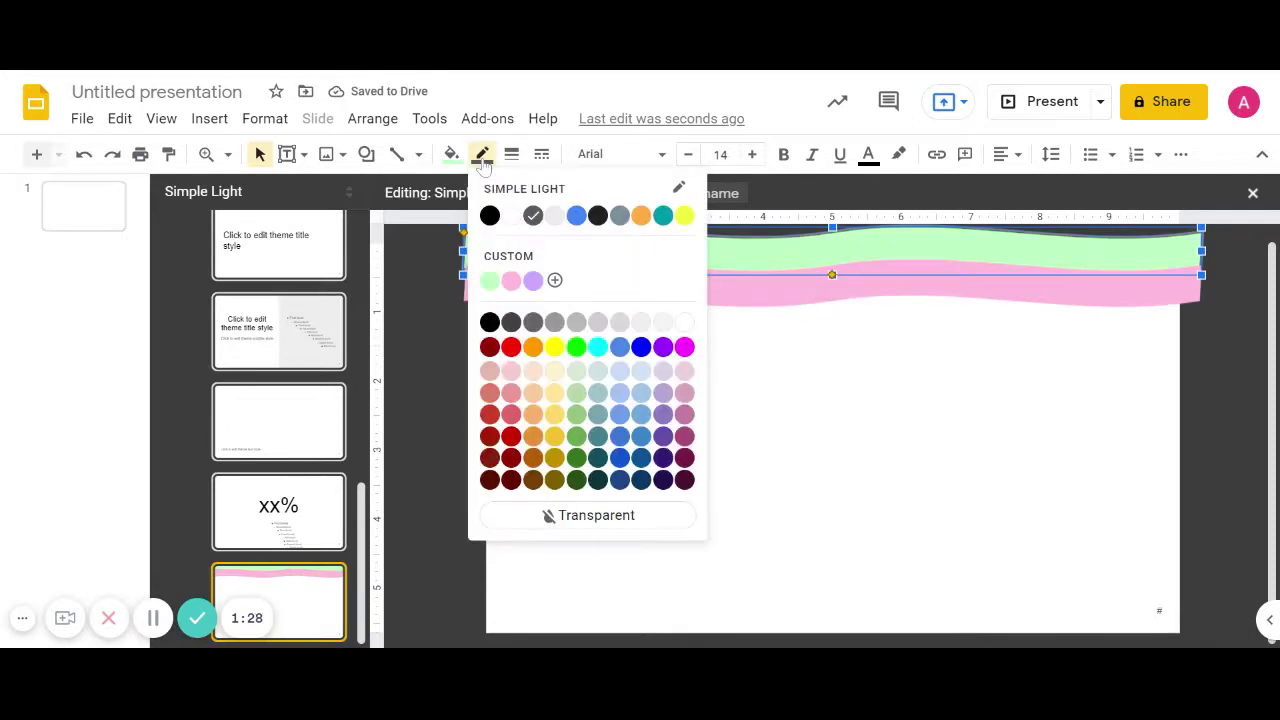
left_click(572, 518)
left_click(673, 287)
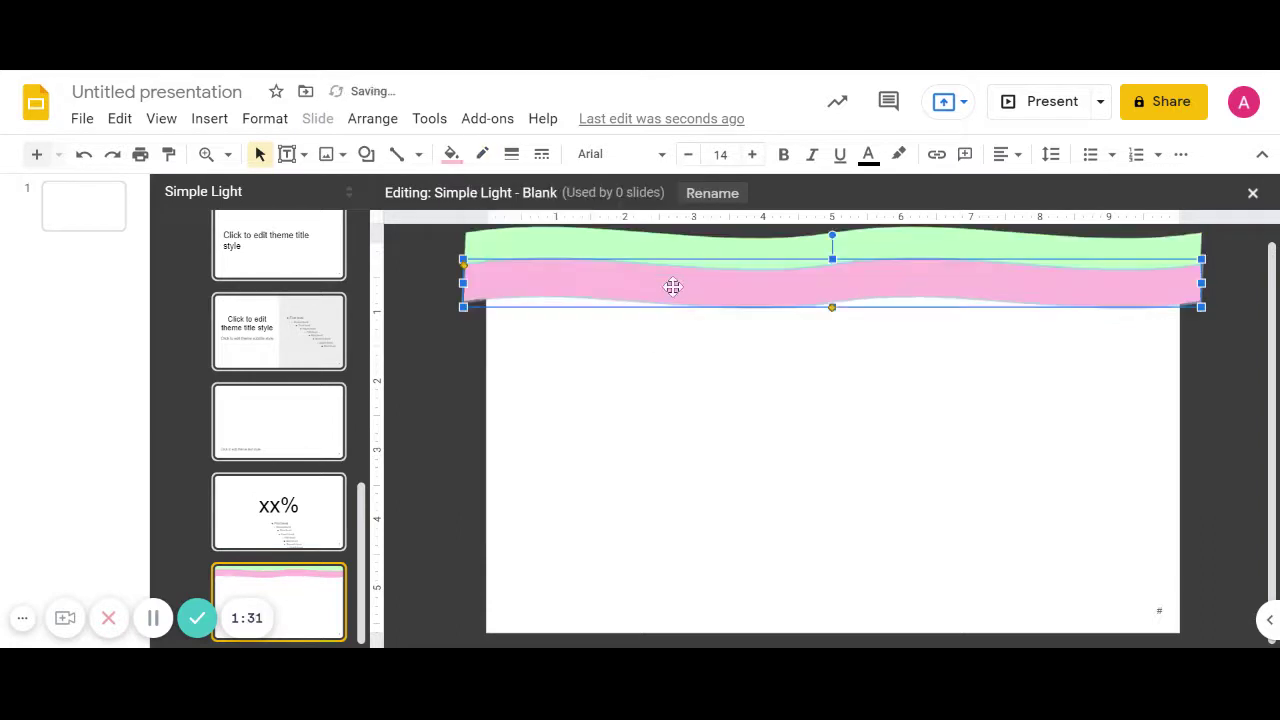
- Duplicate the pink wave just below itself and fill the copy lavender
key("ctrl+d")
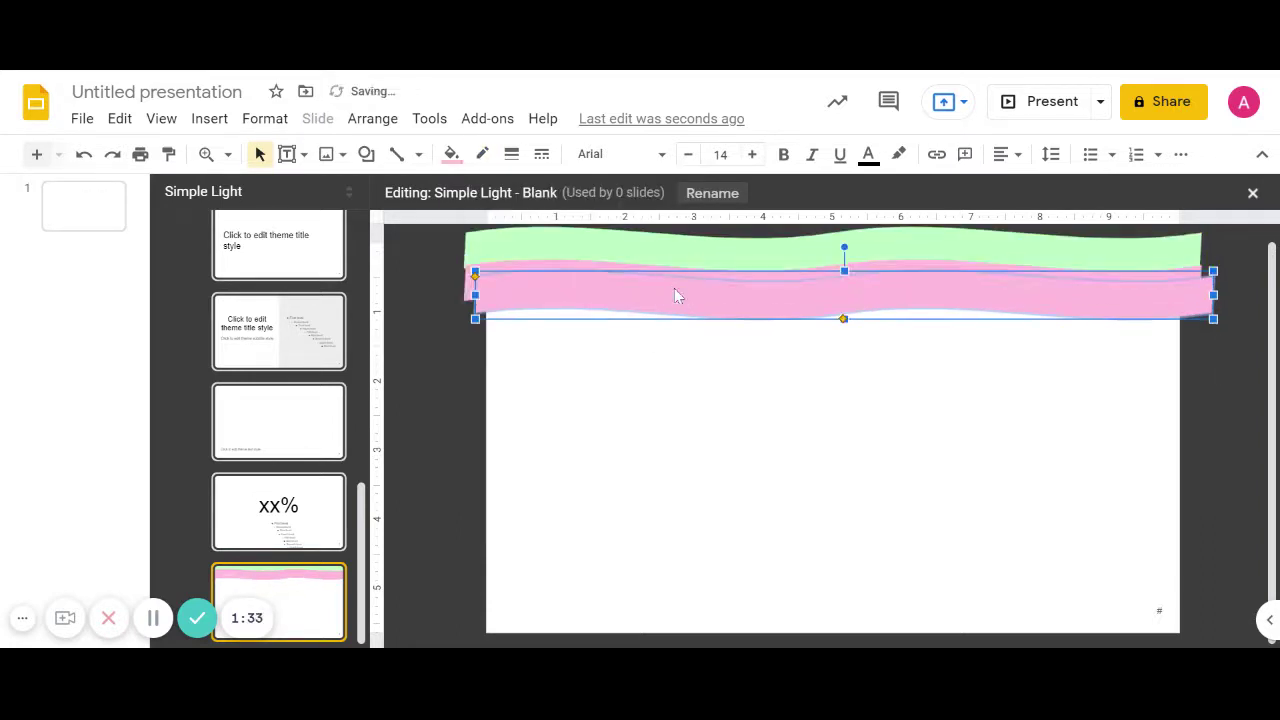
left_click_drag(673, 295, 661, 313)
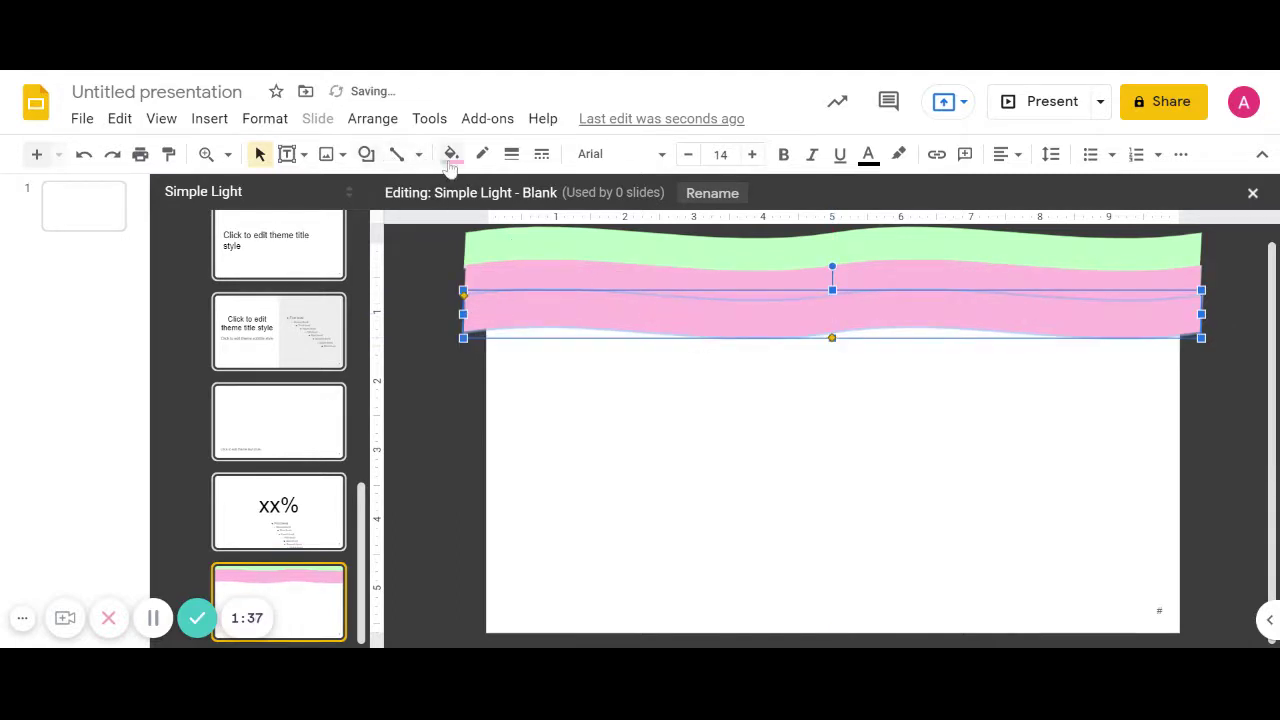
left_click(451, 155)
left_click(503, 318)
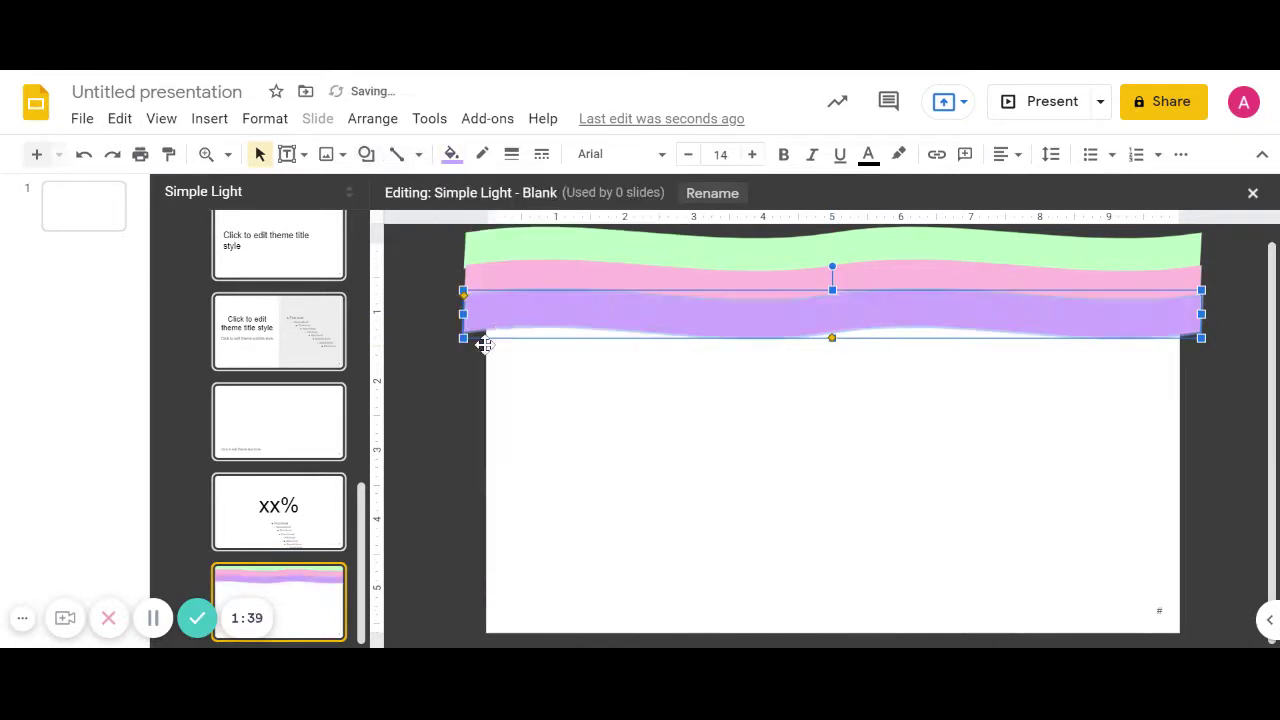
left_click(422, 424)
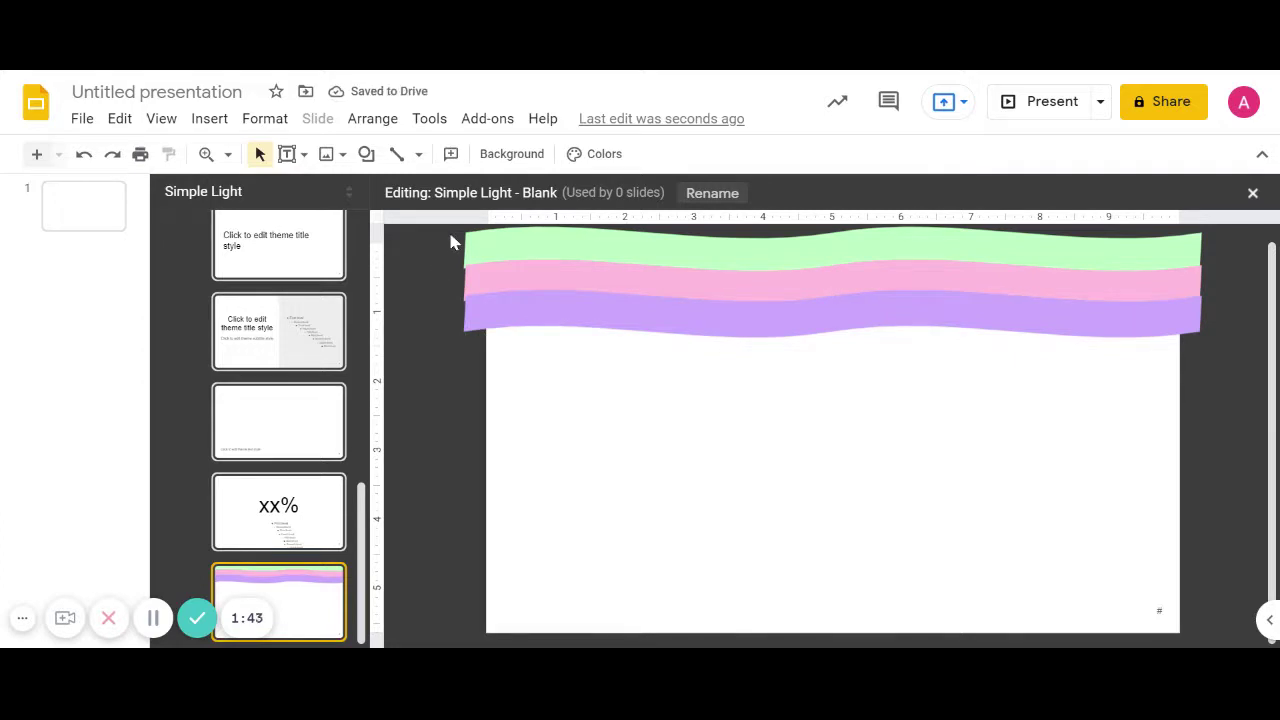
- Select the three waves and stack three copies of the group down the layout
left_click_drag(452, 242, 1209, 341)
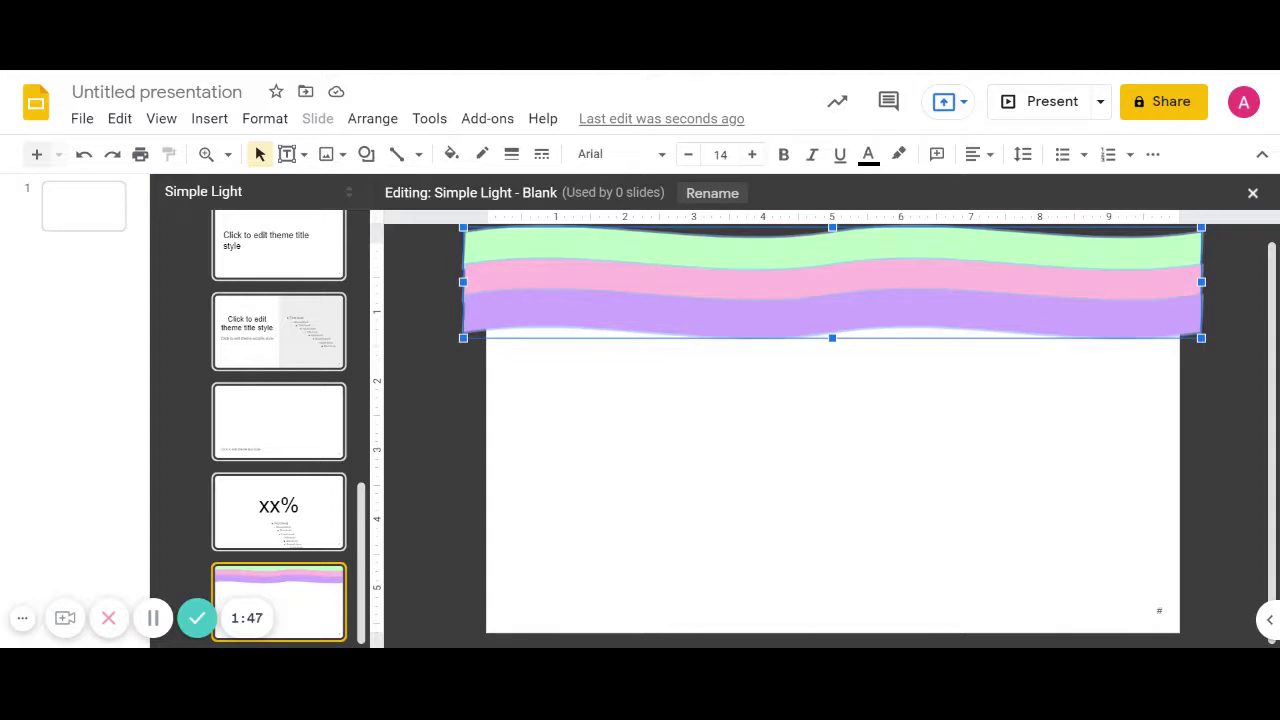
left_click_drag(997, 291, 988, 379)
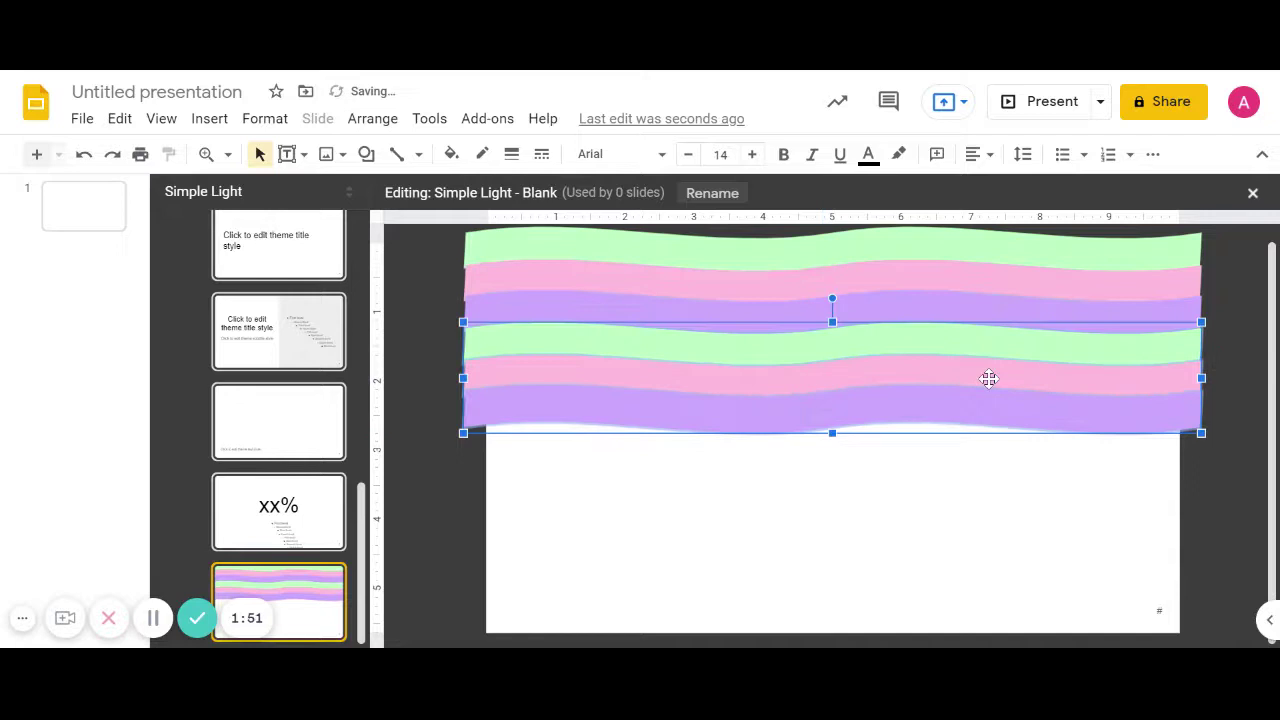
key("ctrl+v")
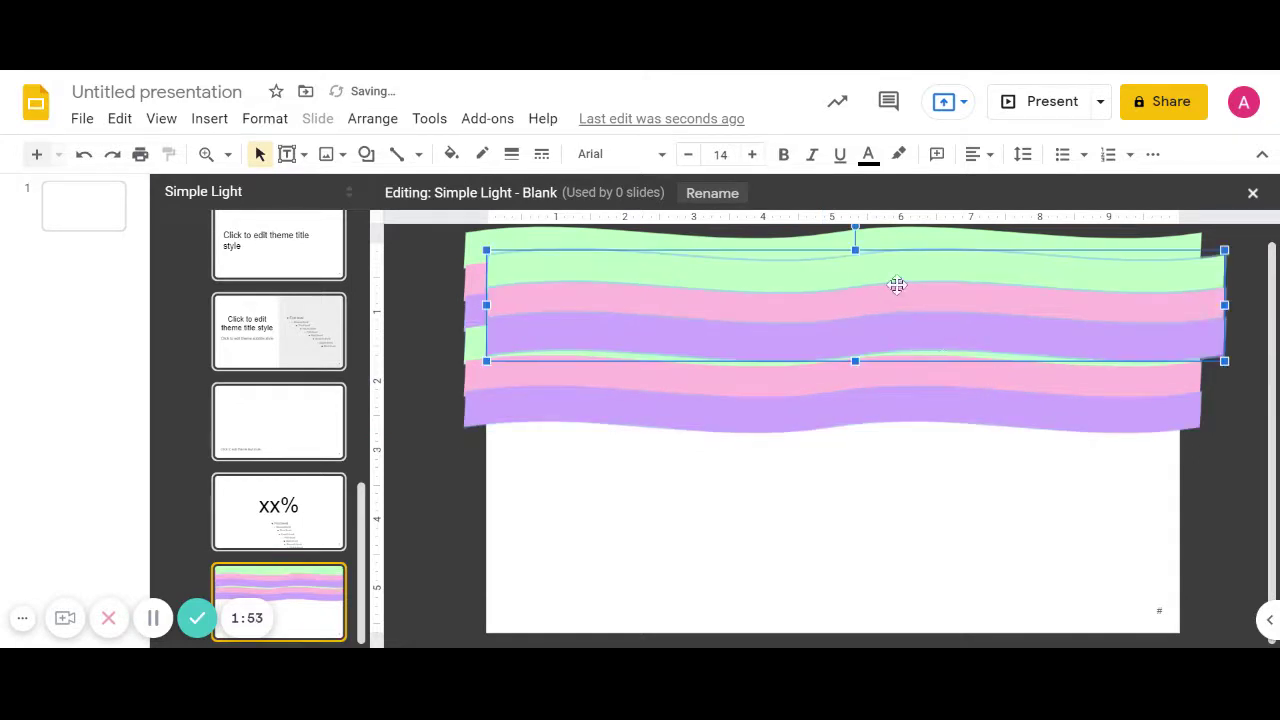
left_click_drag(894, 283, 876, 455)
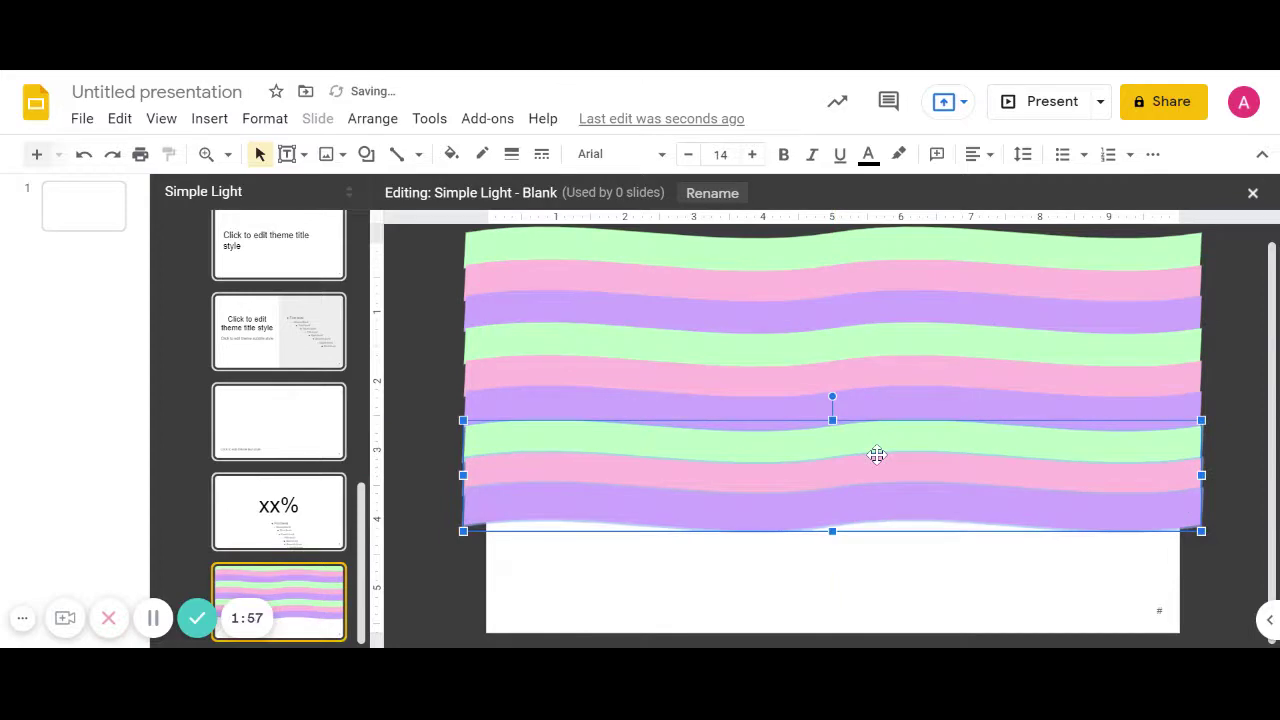
key("ctrl+v")
left_click_drag(922, 318, 889, 572)
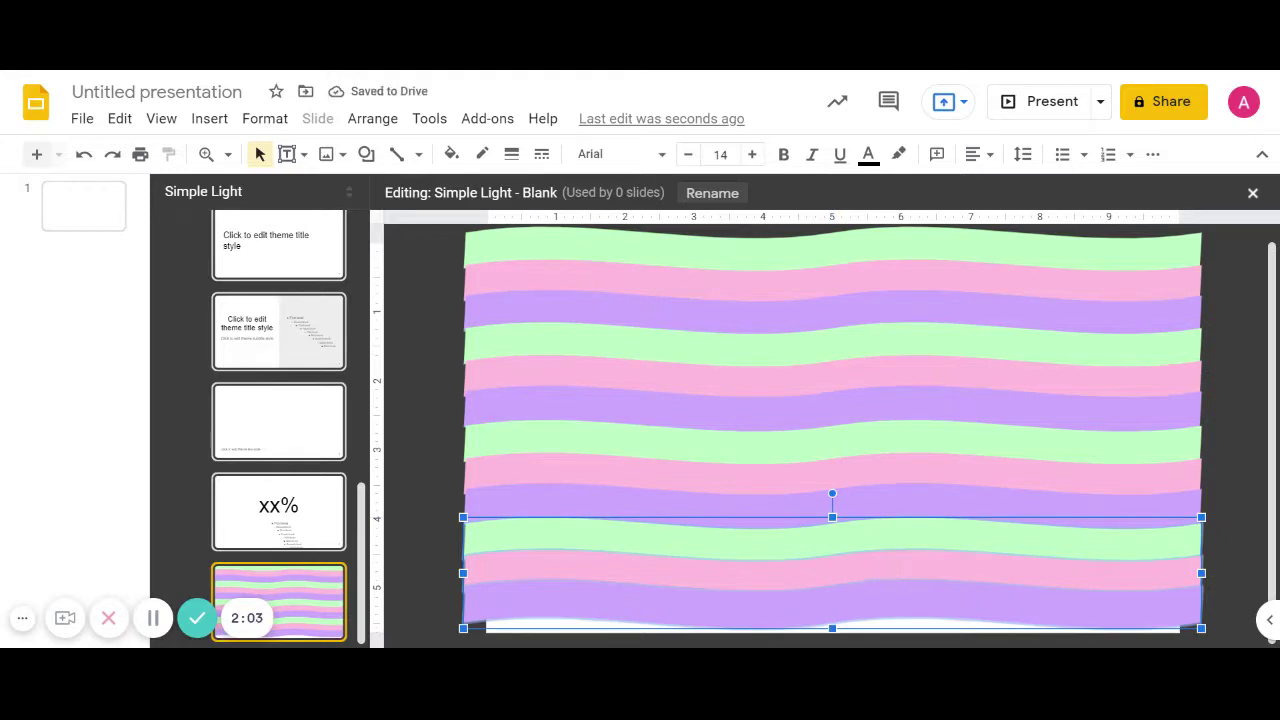
- Add more wave-group copies down to the bottom edge, aligning the last one
key("ctrl+v")
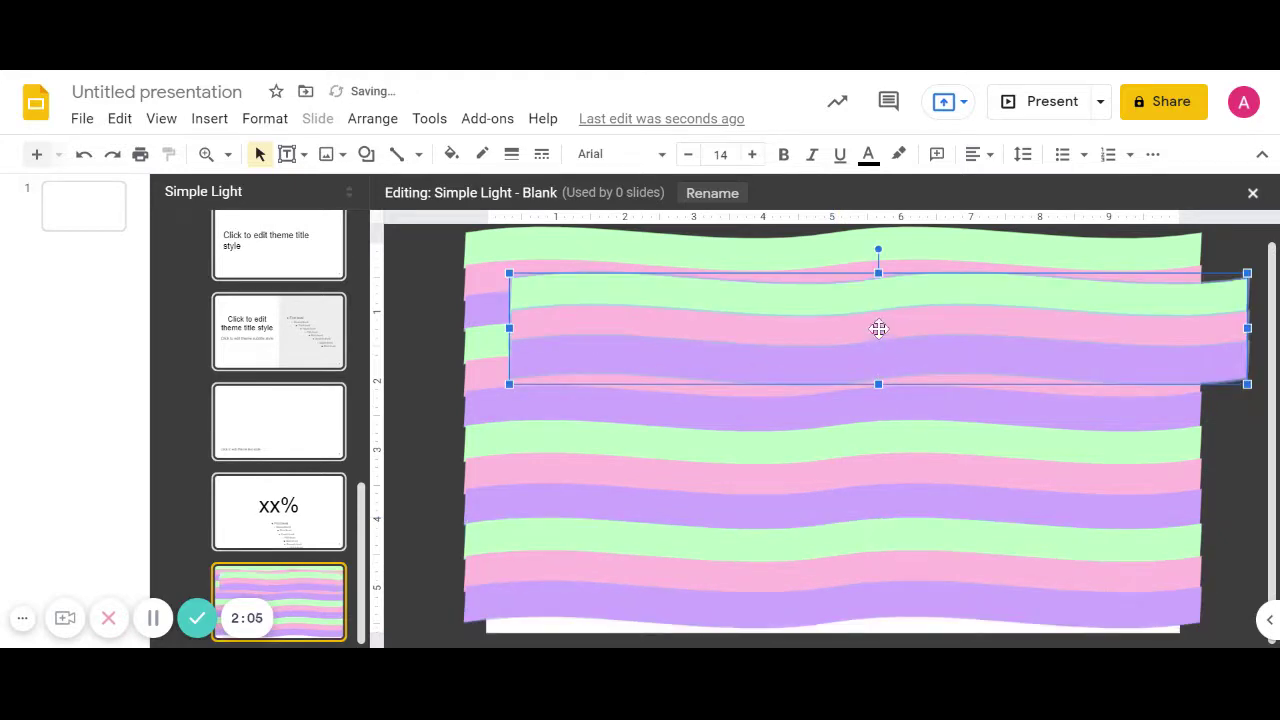
left_click_drag(877, 331, 834, 645)
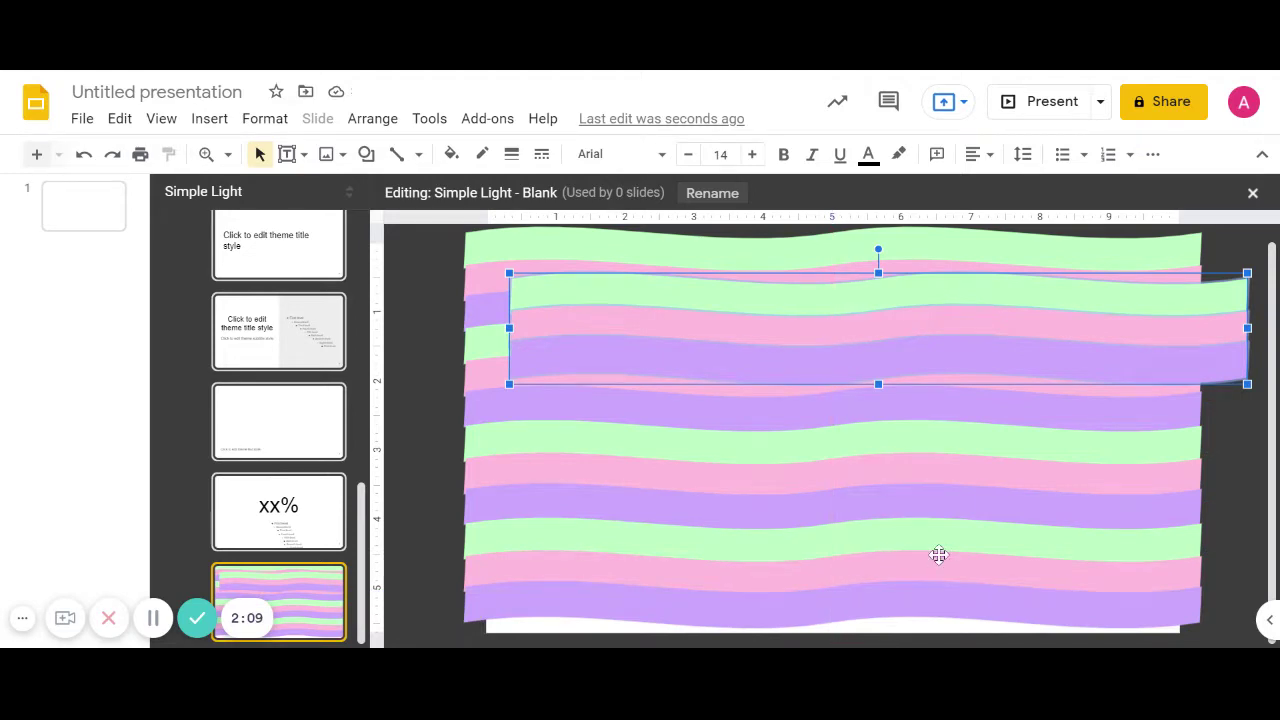
scroll(938, 555, "down", 1)
left_click_drag(954, 323, 918, 640)
scroll(969, 519, "down", 2)
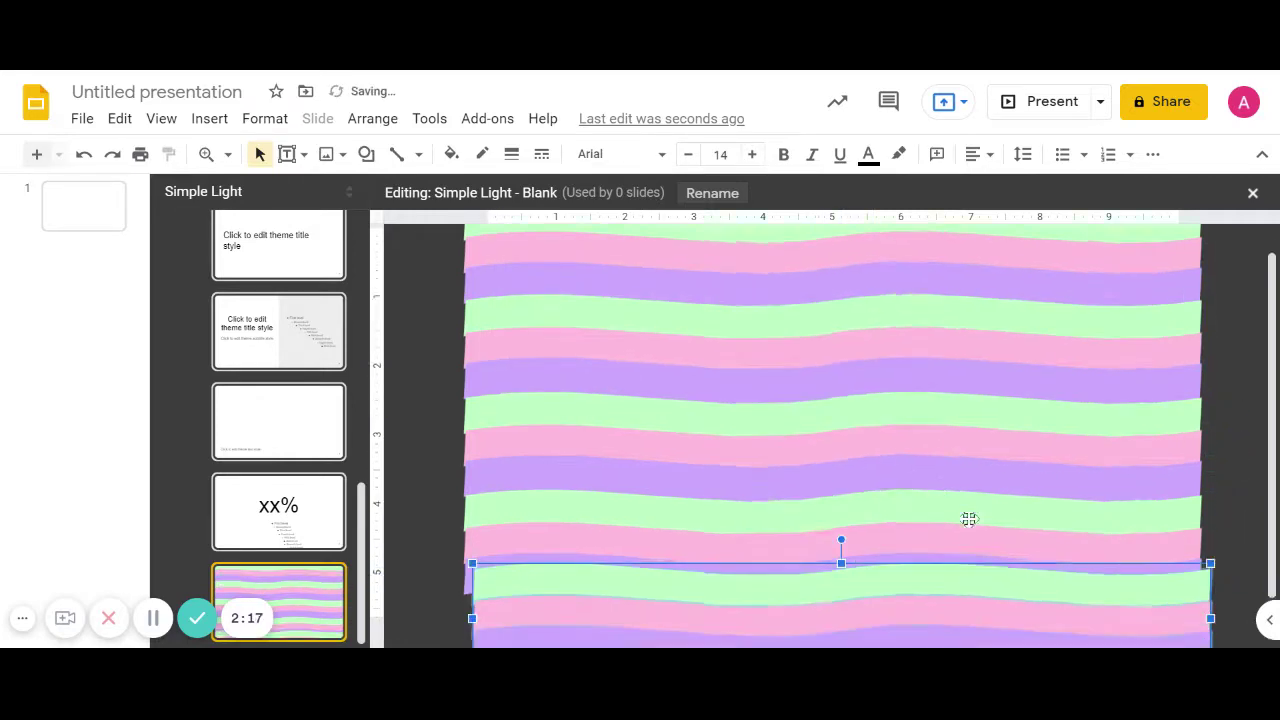
left_click_drag(914, 550, 906, 567)
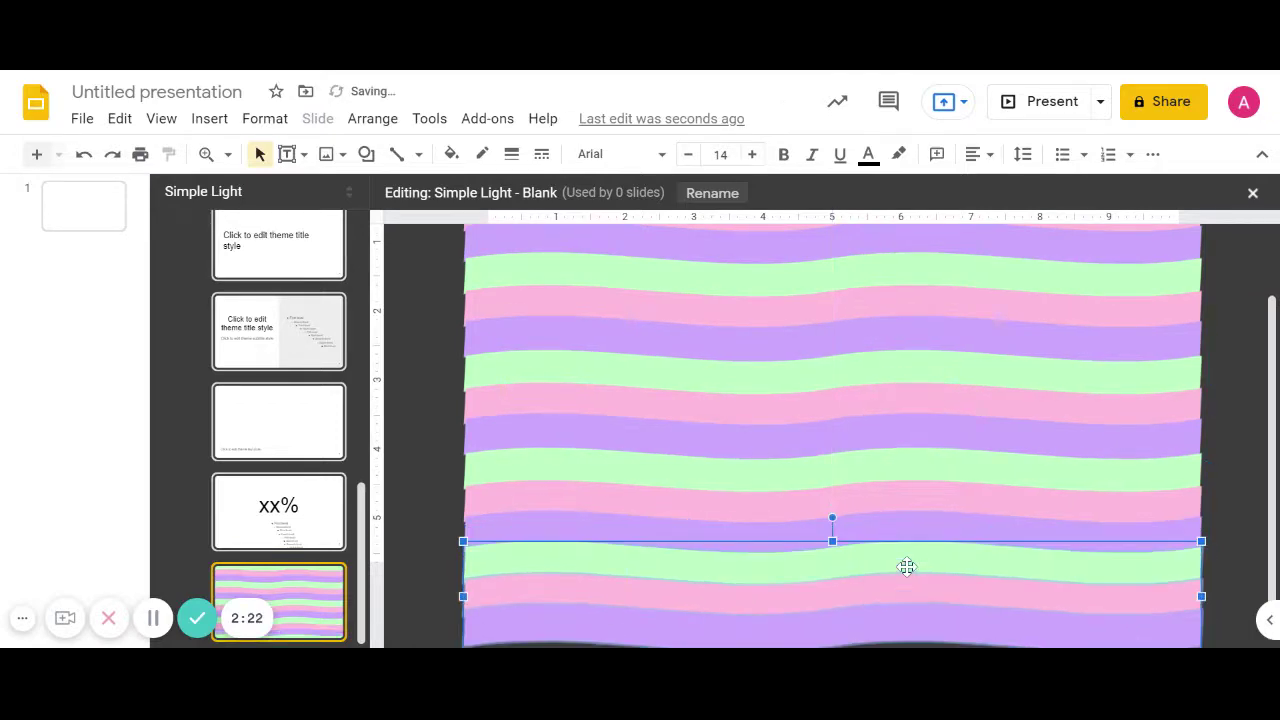
left_click(433, 410)
scroll(433, 414, "down", 1)
scroll(433, 414, "up", 3)
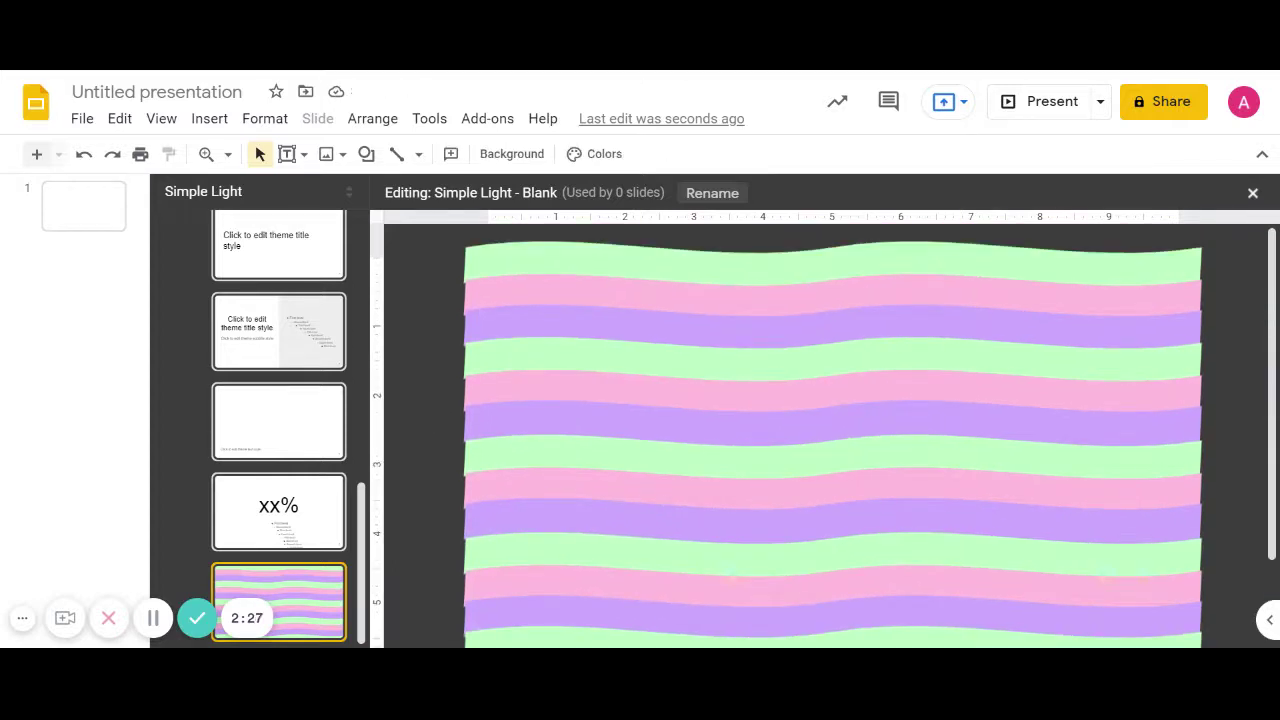
- Leave the theme editor and add a new slide using the wavy striped layout
left_click(90, 208)
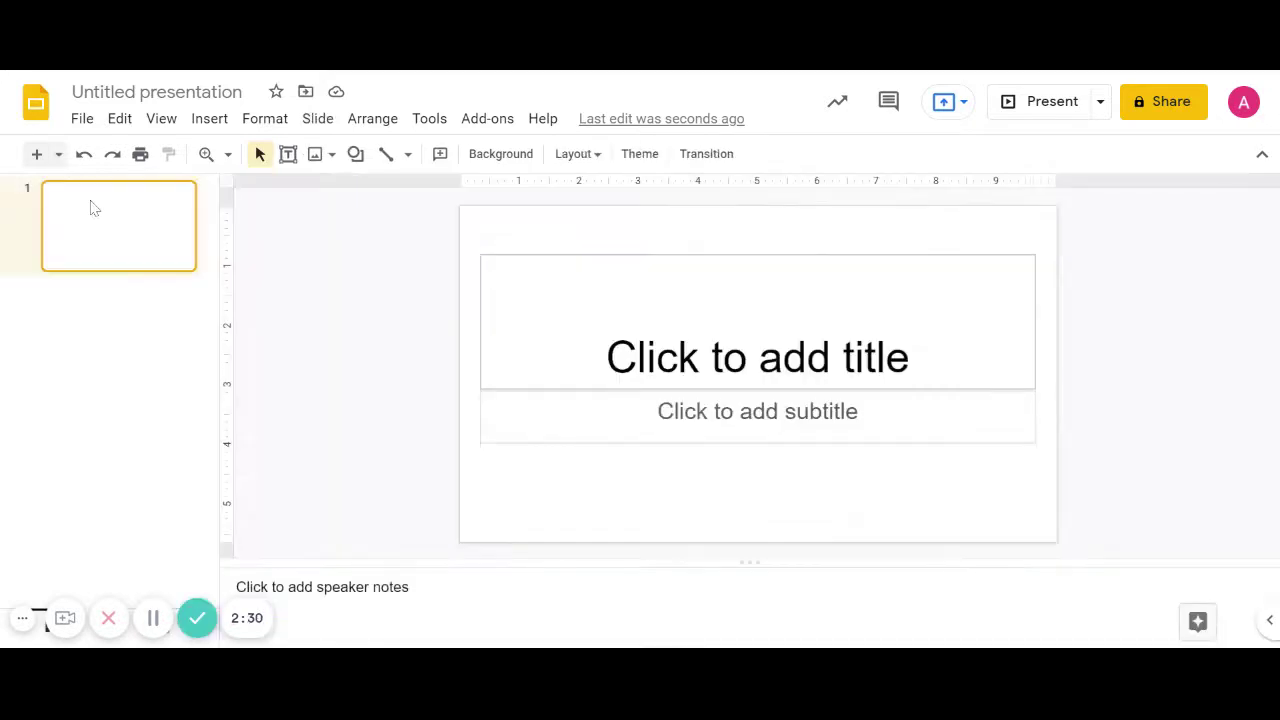
left_click(36, 155)
left_click(58, 155)
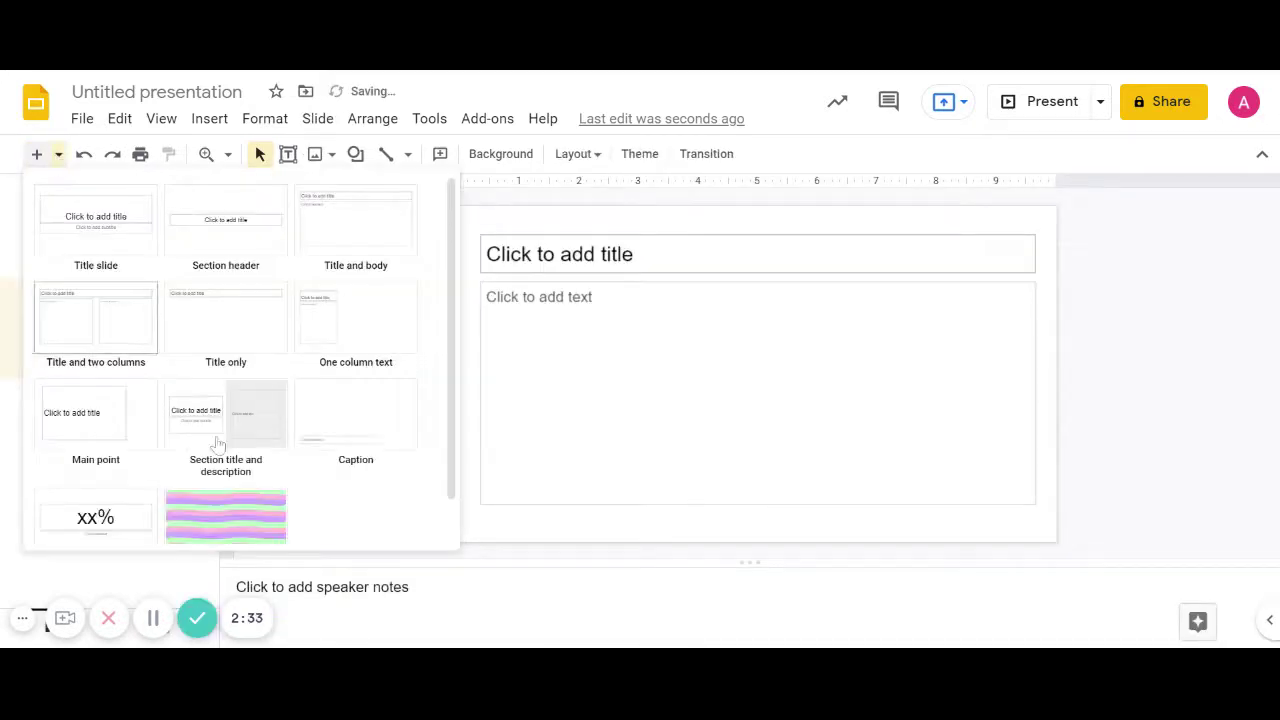
left_click(226, 509)
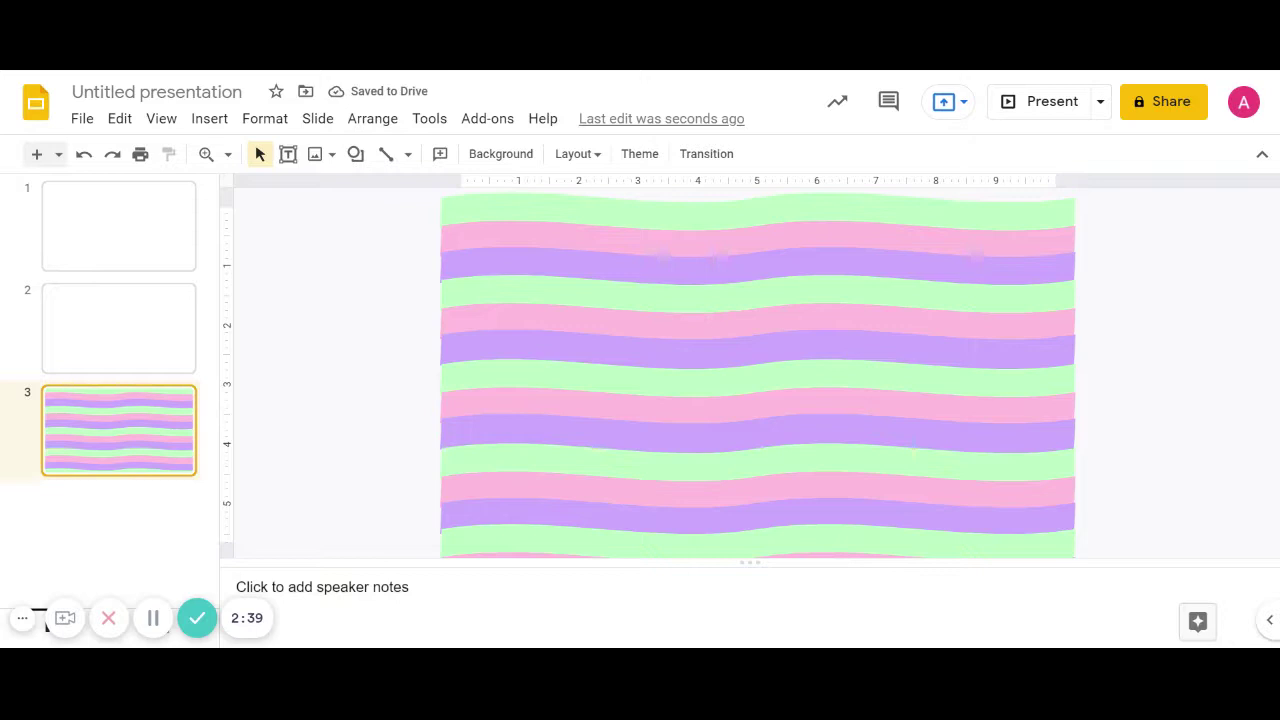
- Download the current slide as a JPEG image
left_click(82, 118)
mouse_move(186, 403)
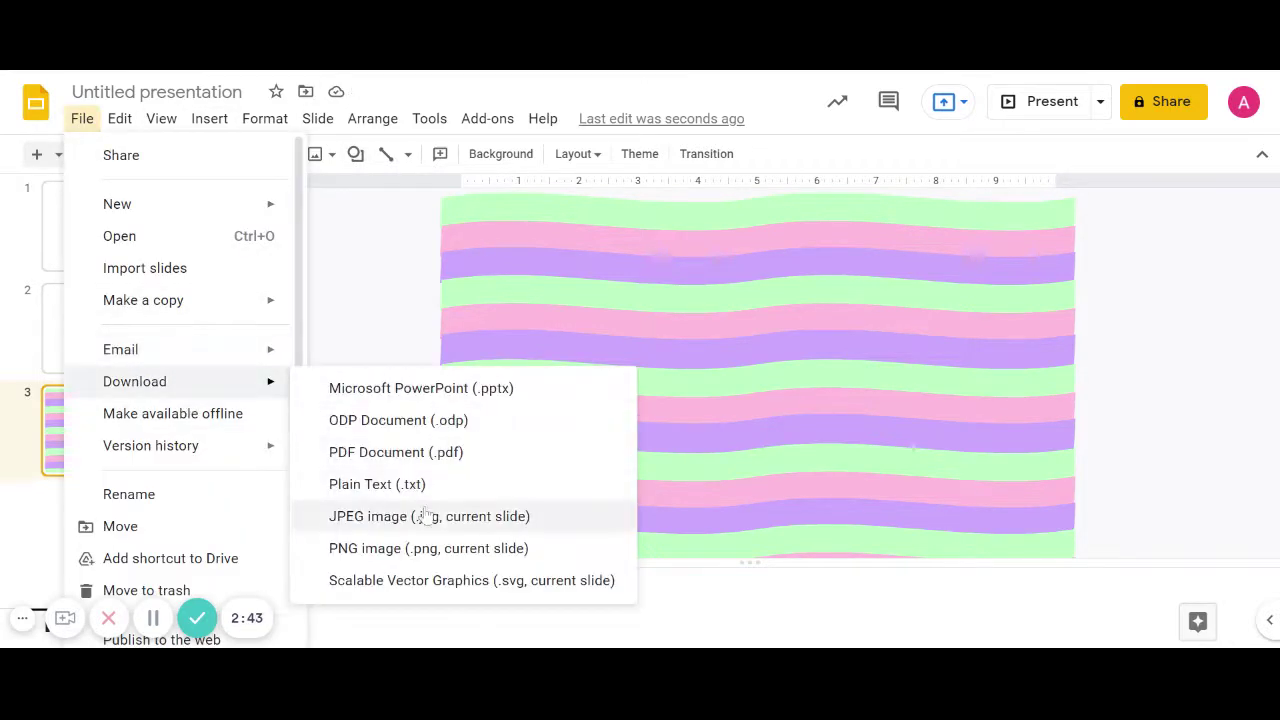
left_click(427, 524)
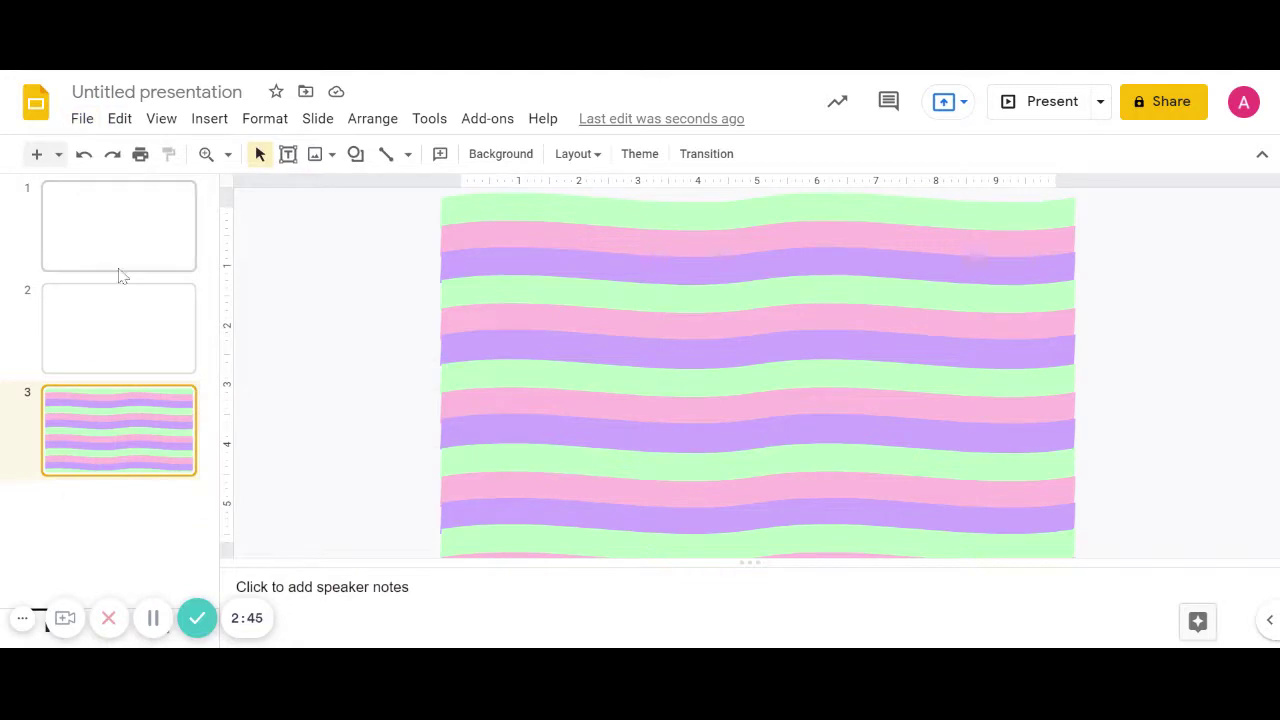
- On slide 1, inspect the context menus of the title and subtitle placeholders
left_click(94, 231)
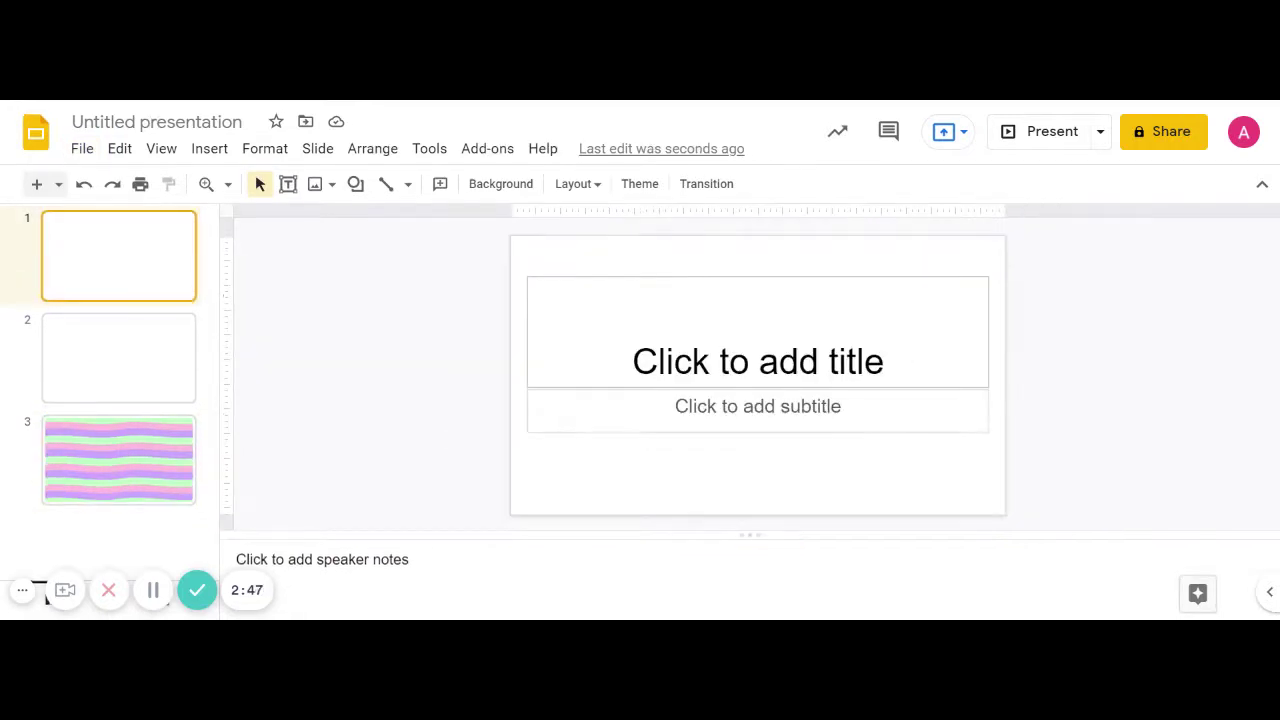
right_click(928, 330)
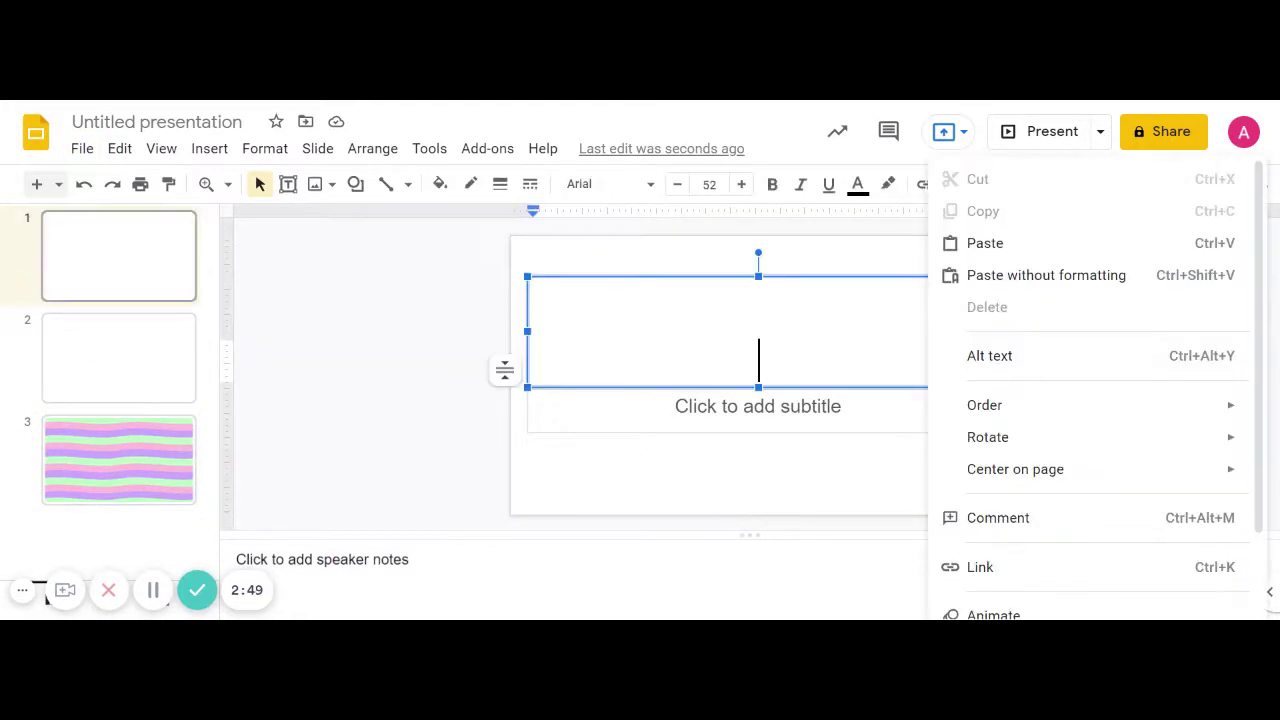
key("Escape")
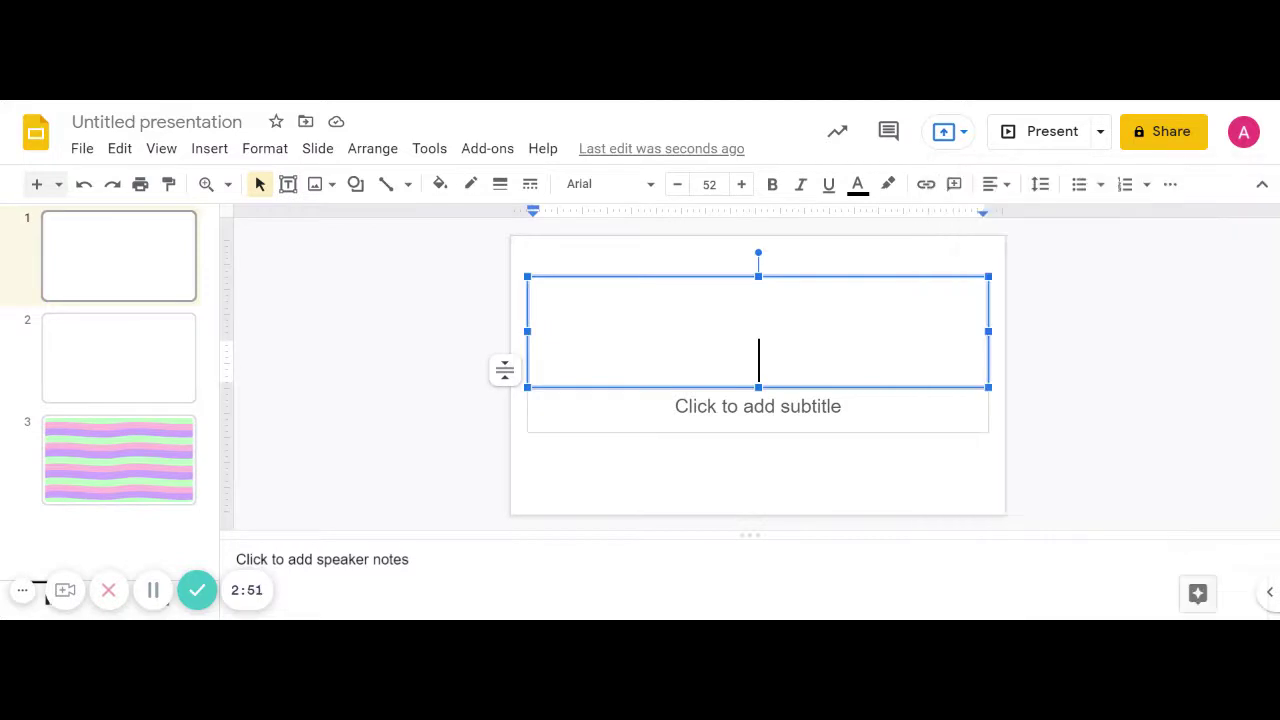
right_click(903, 410)
mouse_move(958, 405)
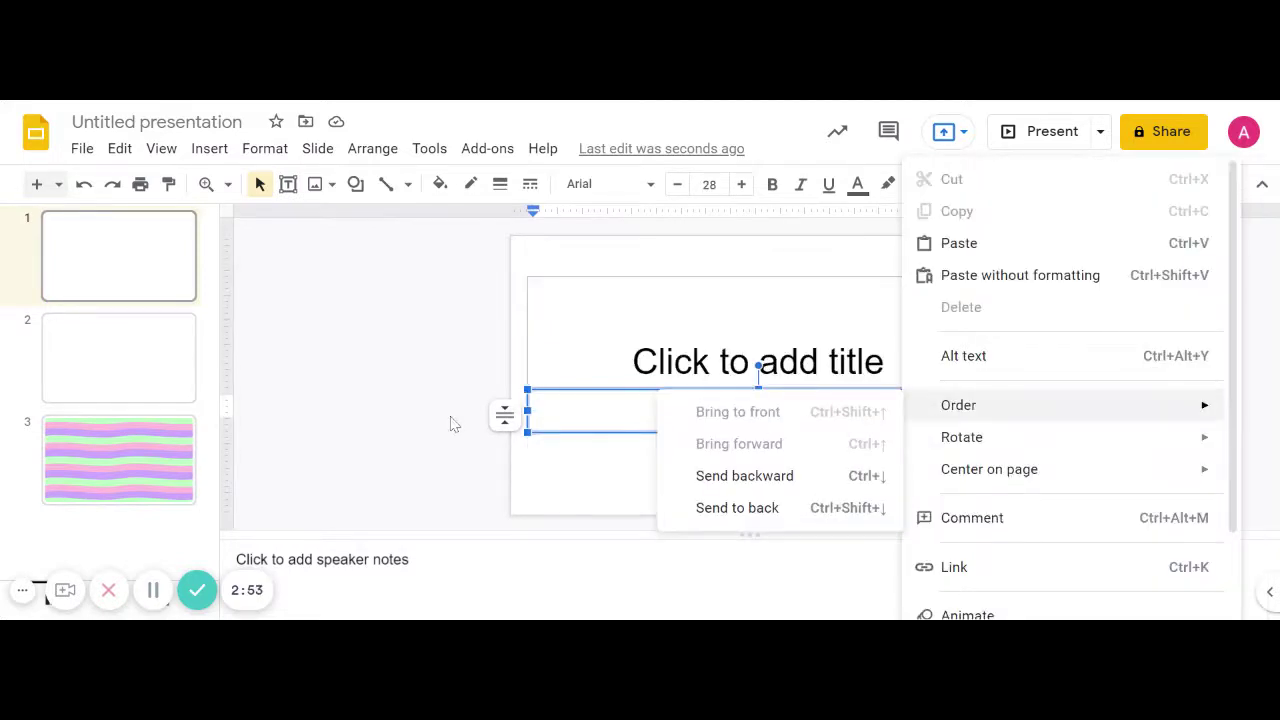
left_click(450, 423)
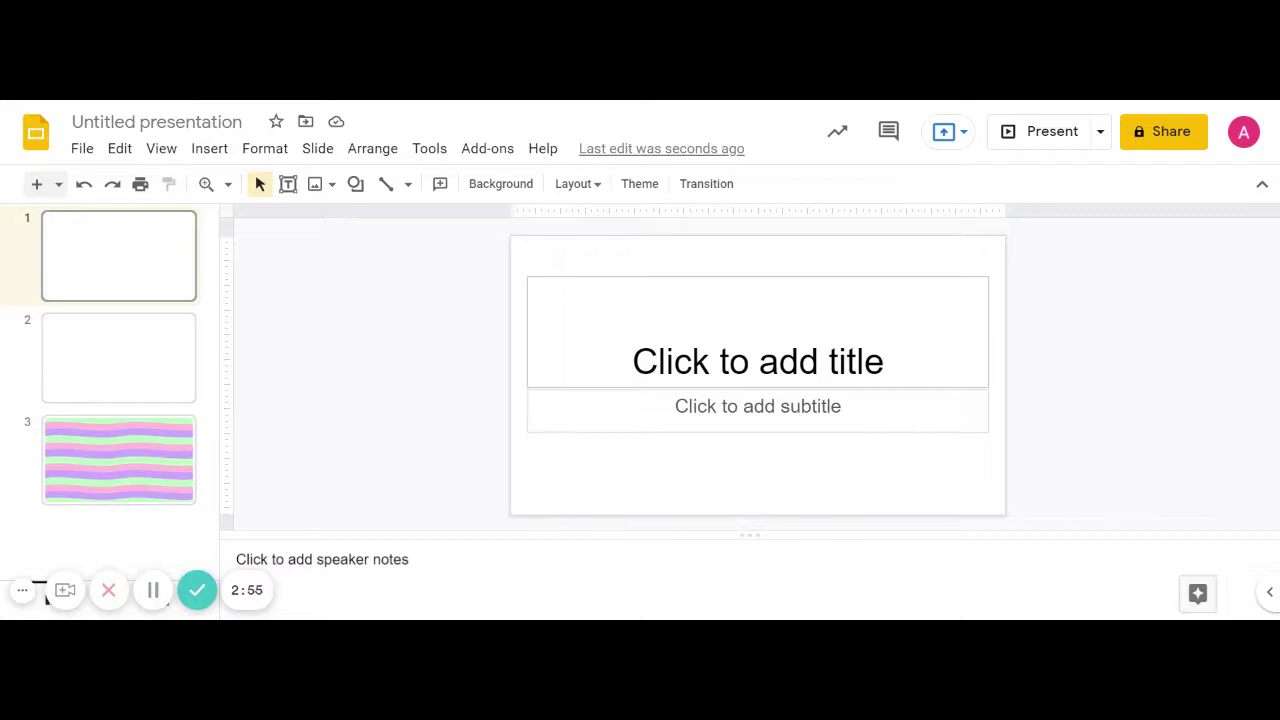
right_click(535, 408)
mouse_move(545, 405)
left_click(437, 414)
- Shrink the subtitle placeholder and cut it from the slide
left_click(532, 396)
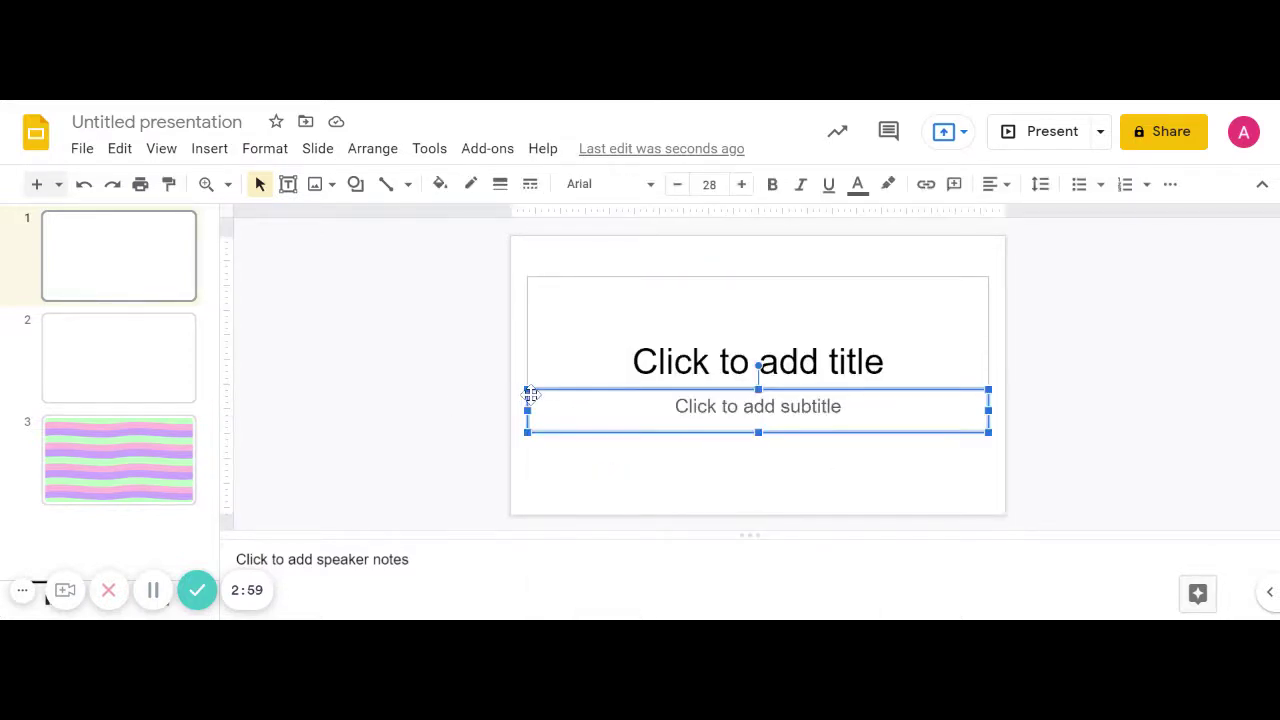
left_click_drag(527, 392, 876, 404)
right_click(935, 404)
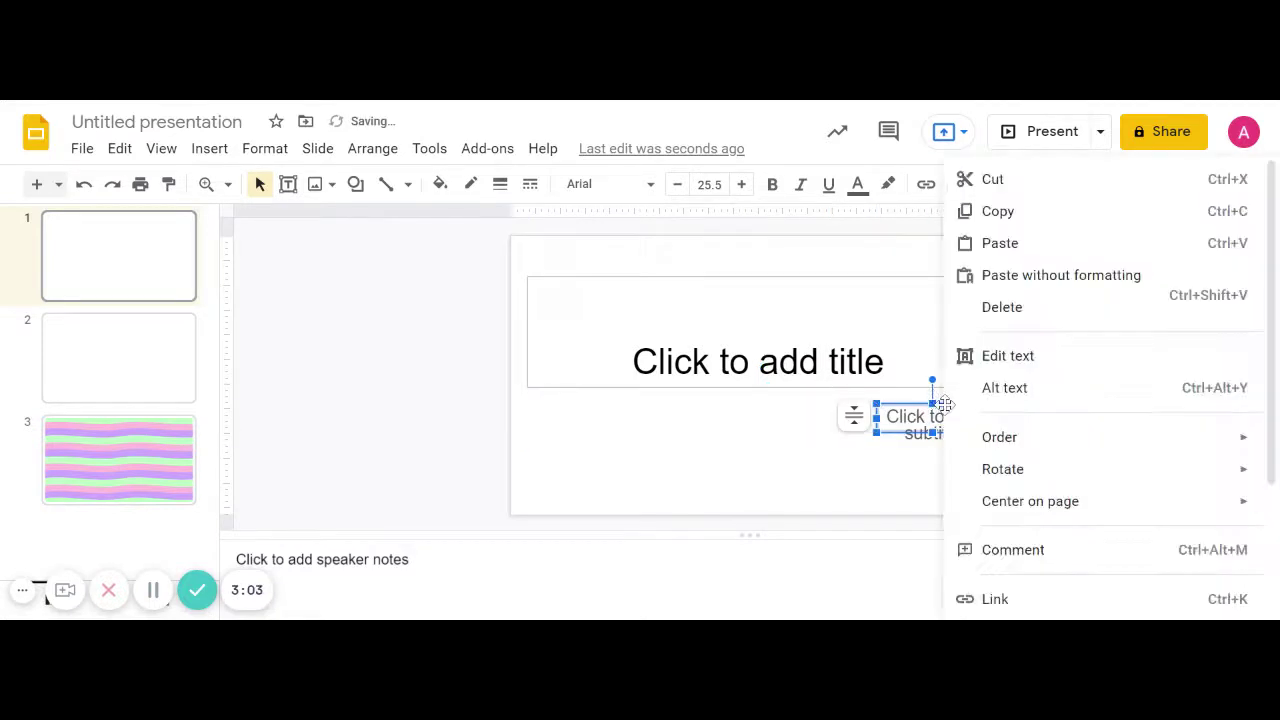
left_click(1001, 185)
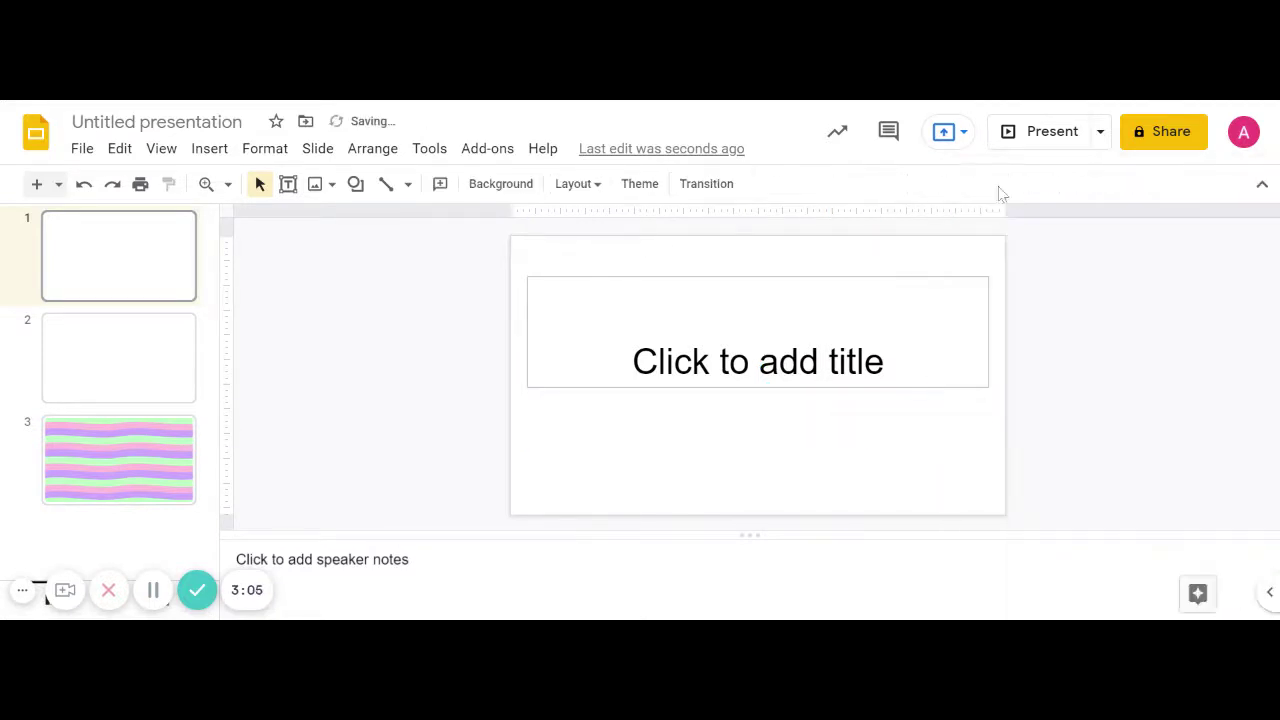
- Shrink the title placeholder and cut it from the slide
left_click(528, 278)
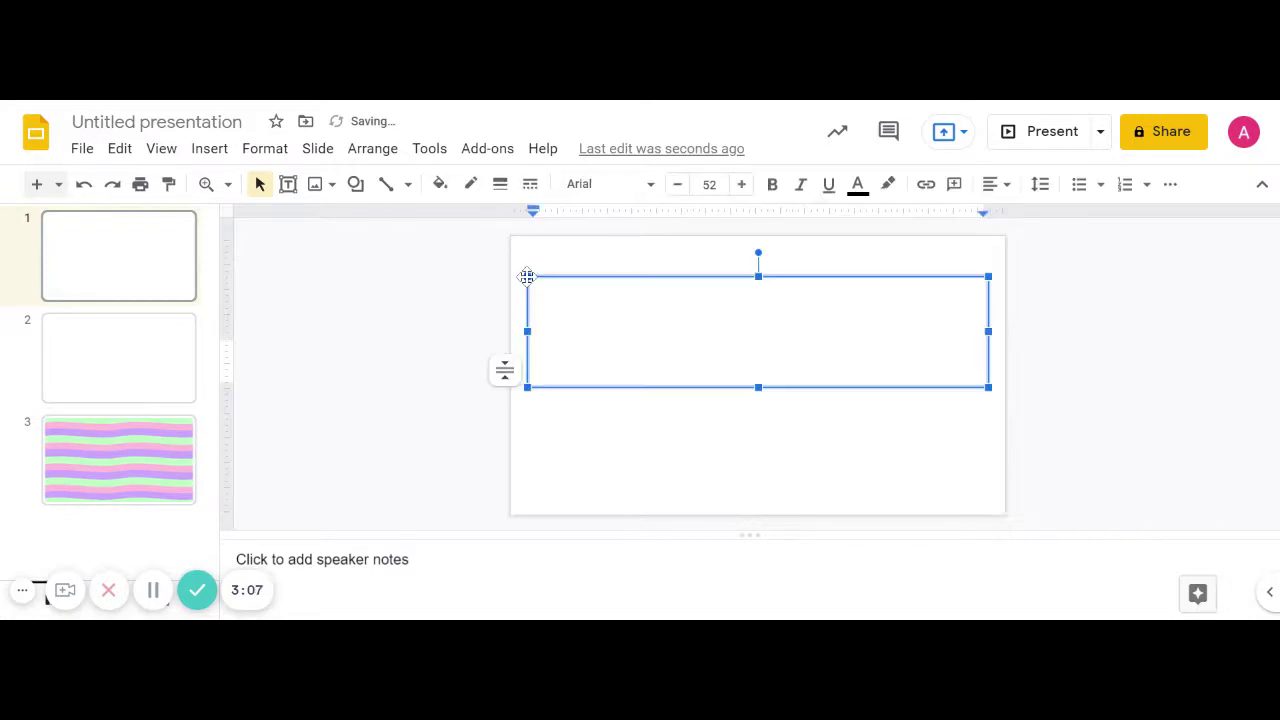
left_click_drag(527, 276, 769, 350)
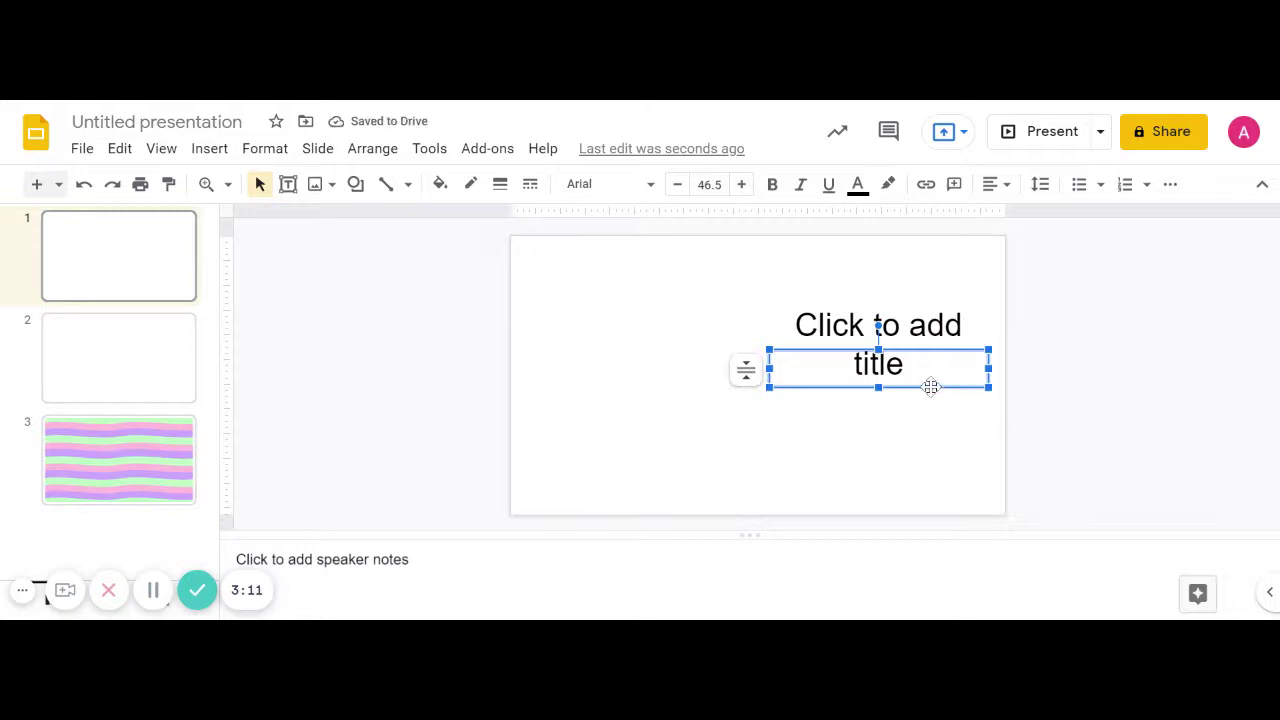
right_click(930, 388)
left_click(979, 179)
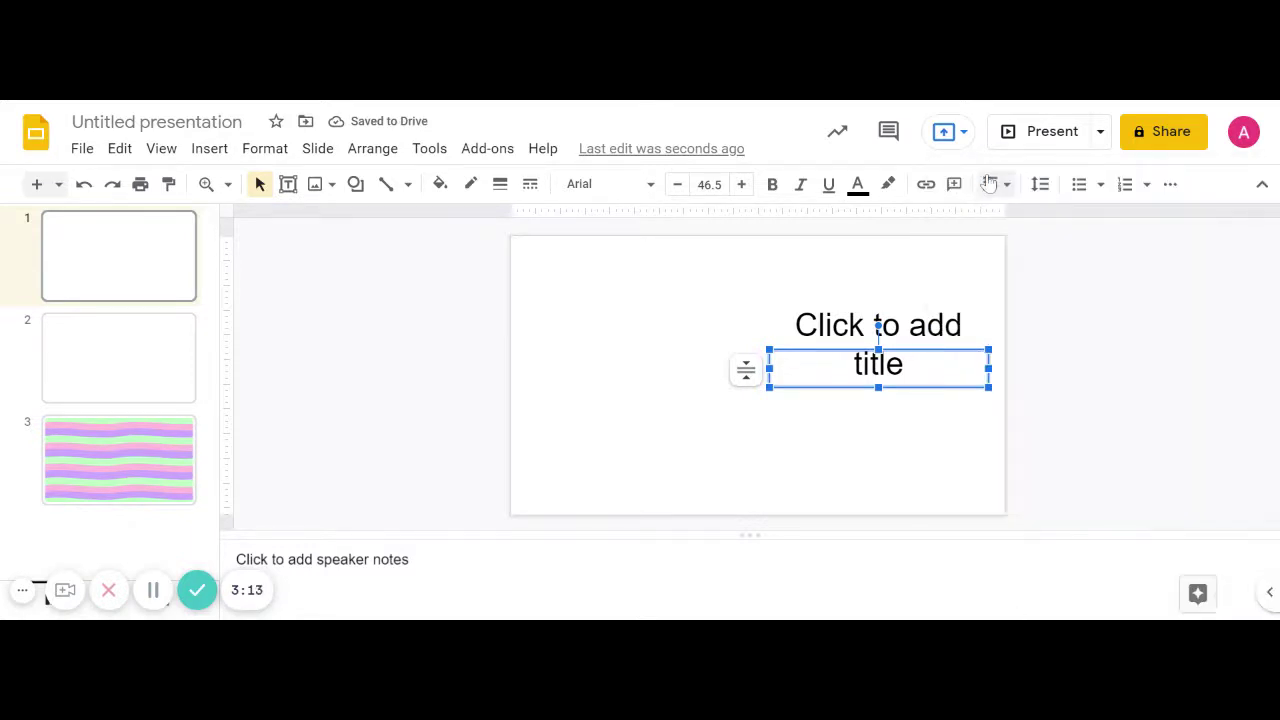
- Upload the green-pink-purple wavy stripes image as slide 1's background
left_click(484, 186)
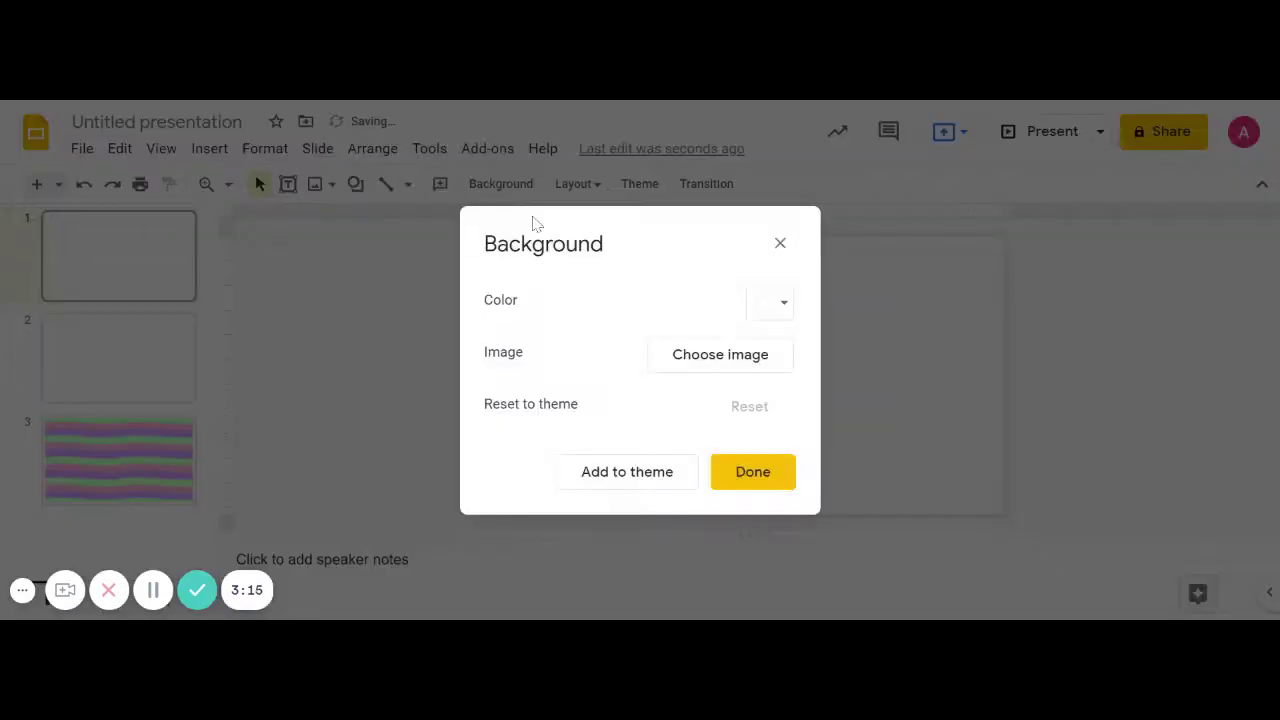
left_click(748, 362)
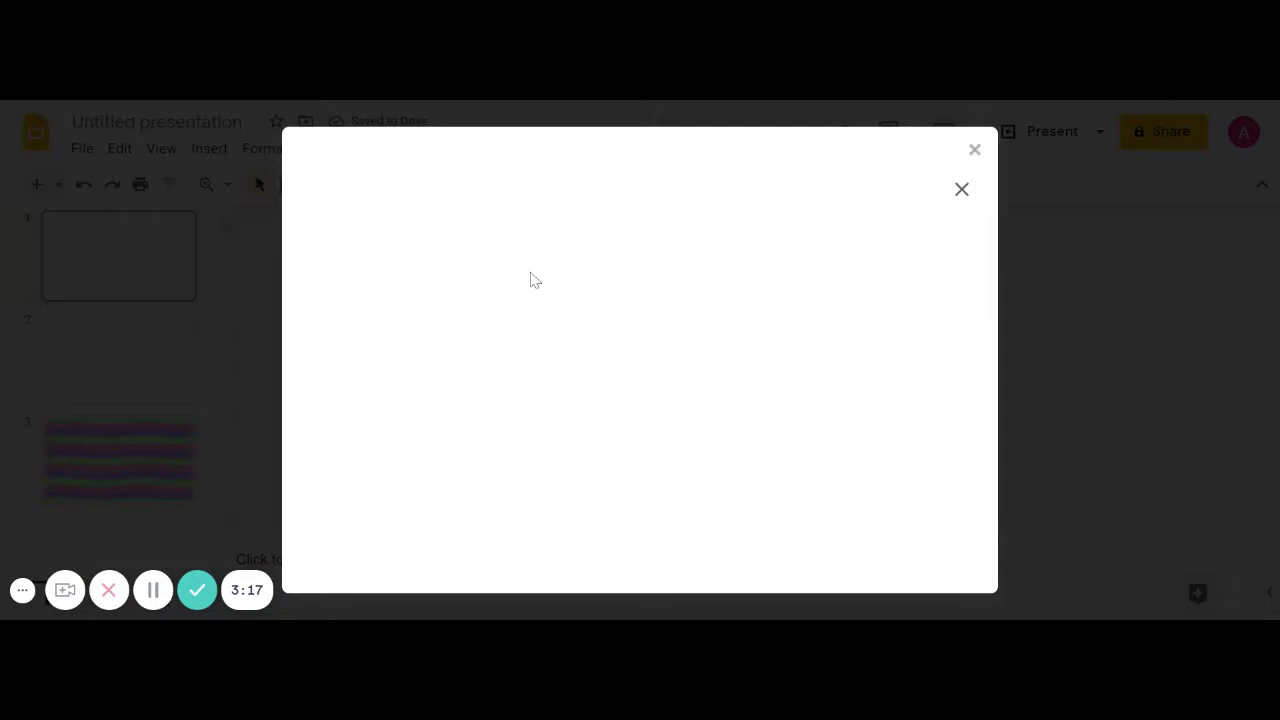
left_click(643, 497)
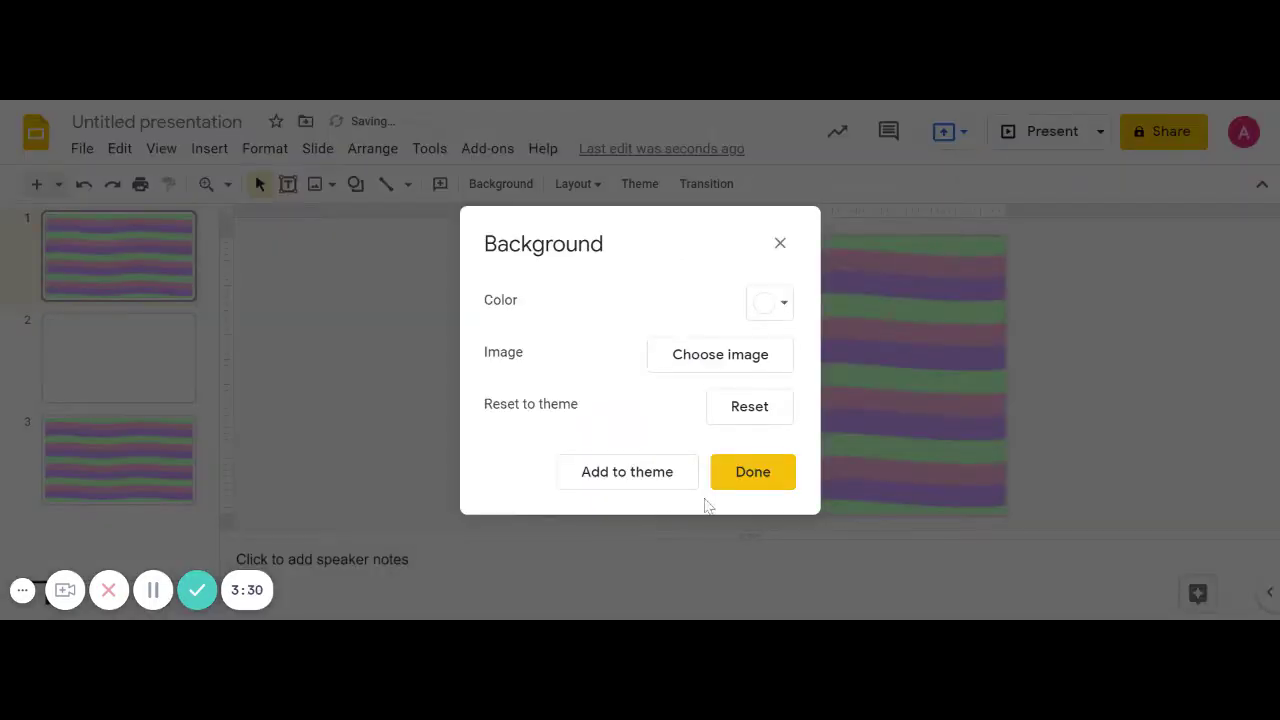
left_click(750, 481)
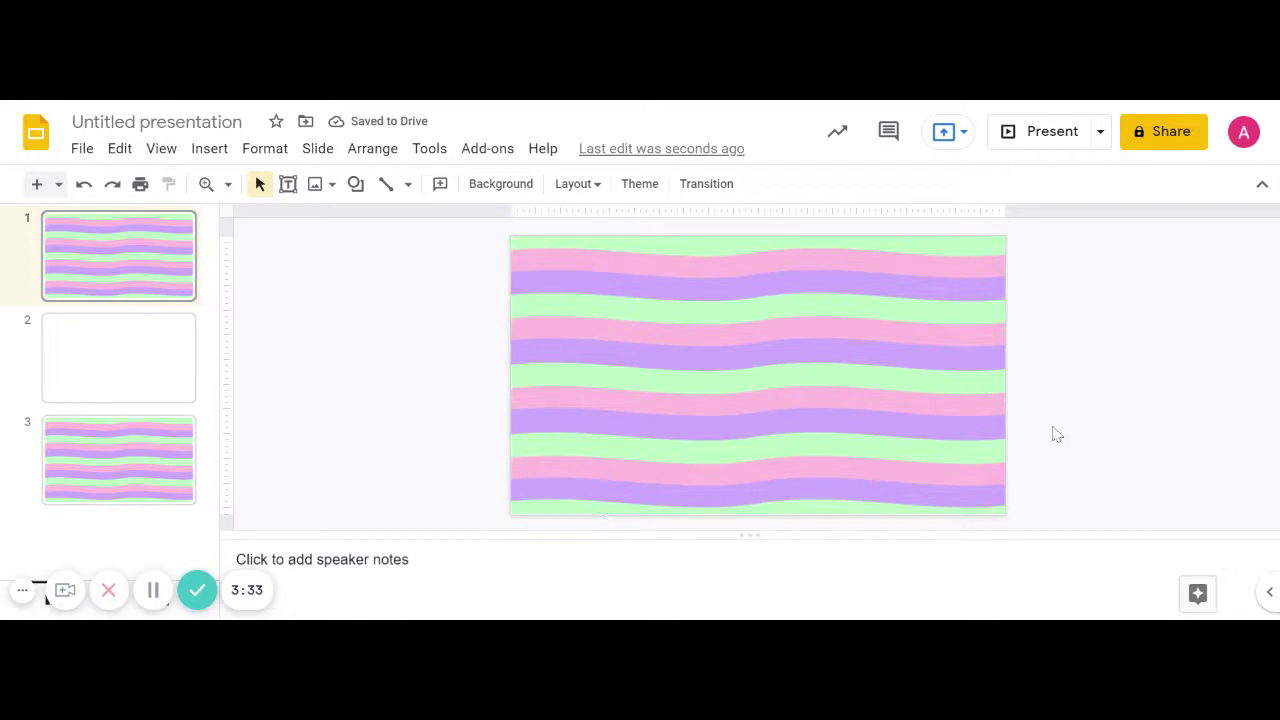
- Delete slide 3 and the blank slide 2, leaving only the wavy-background slide
left_click(133, 493)
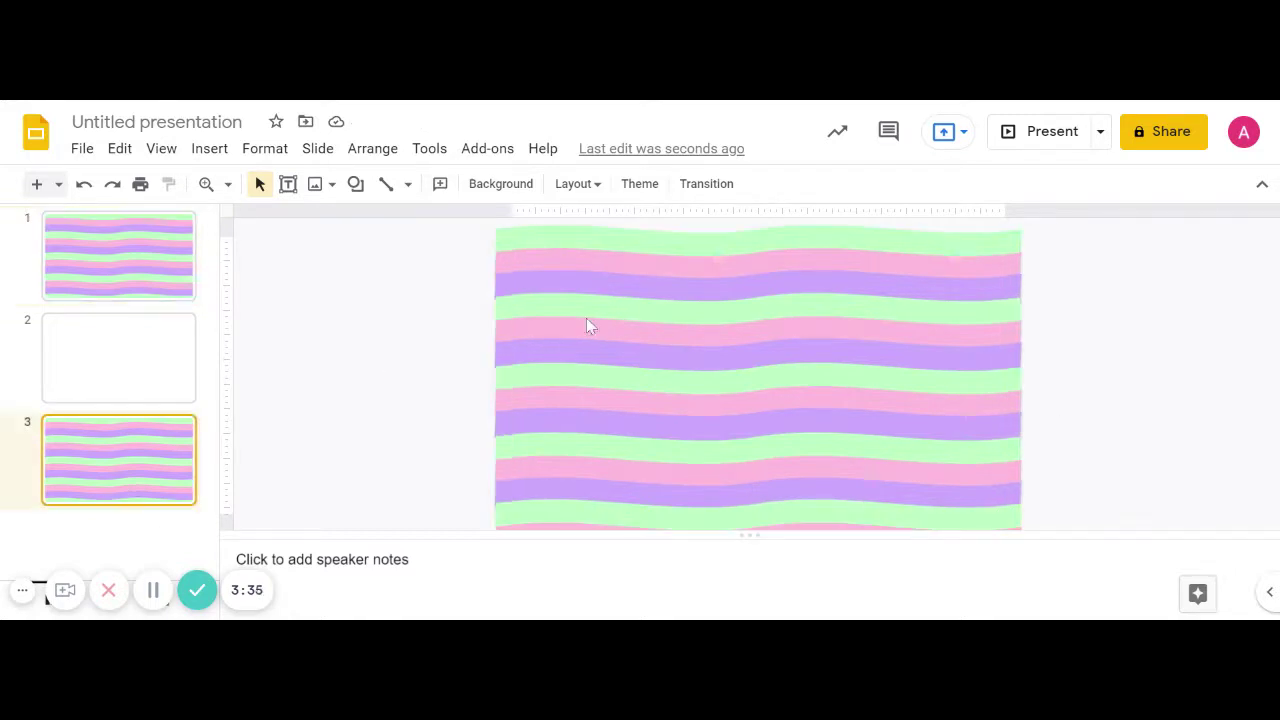
key("Delete")
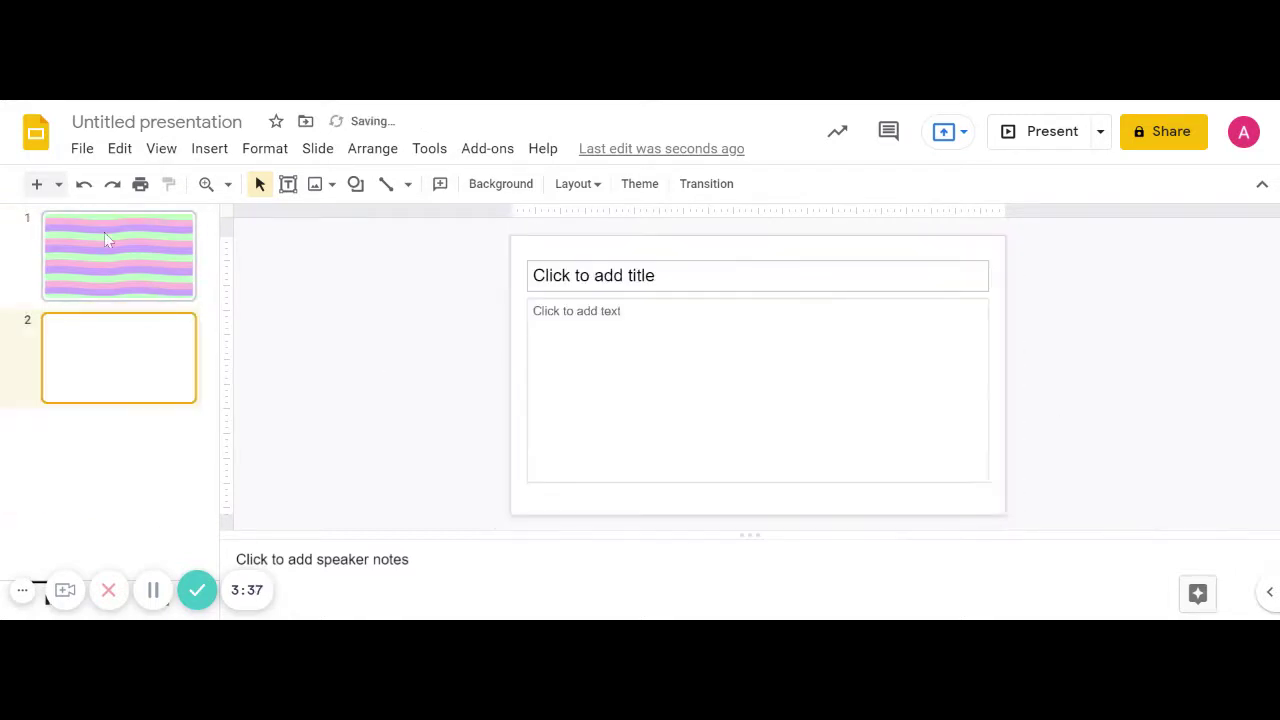
key("Delete")
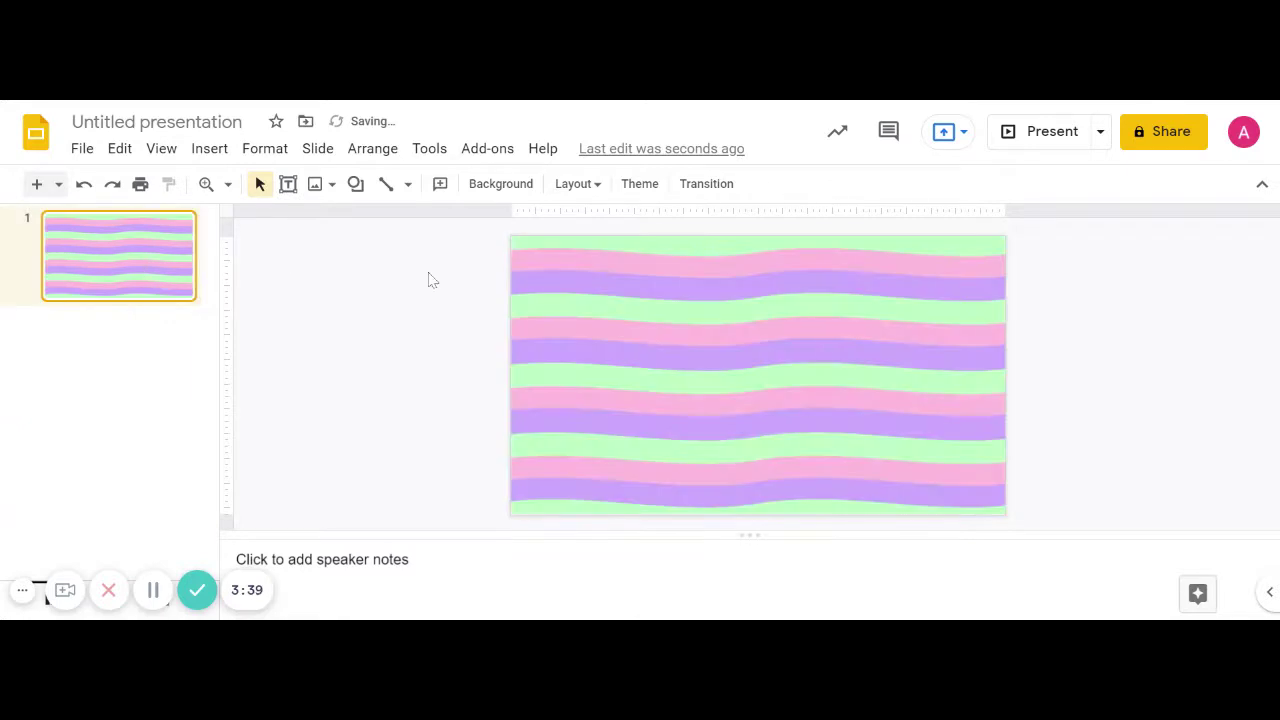
- Draw a rectangle covering the whole slide
left_click(354, 186)
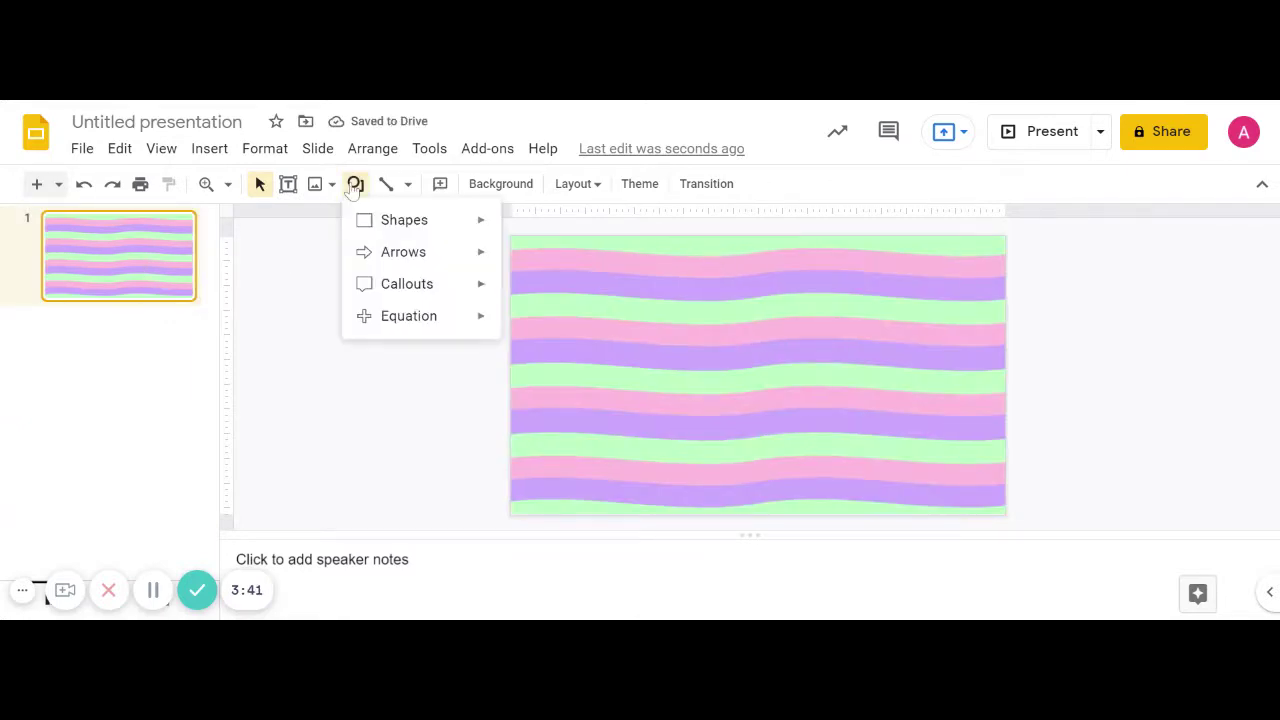
mouse_move(411, 224)
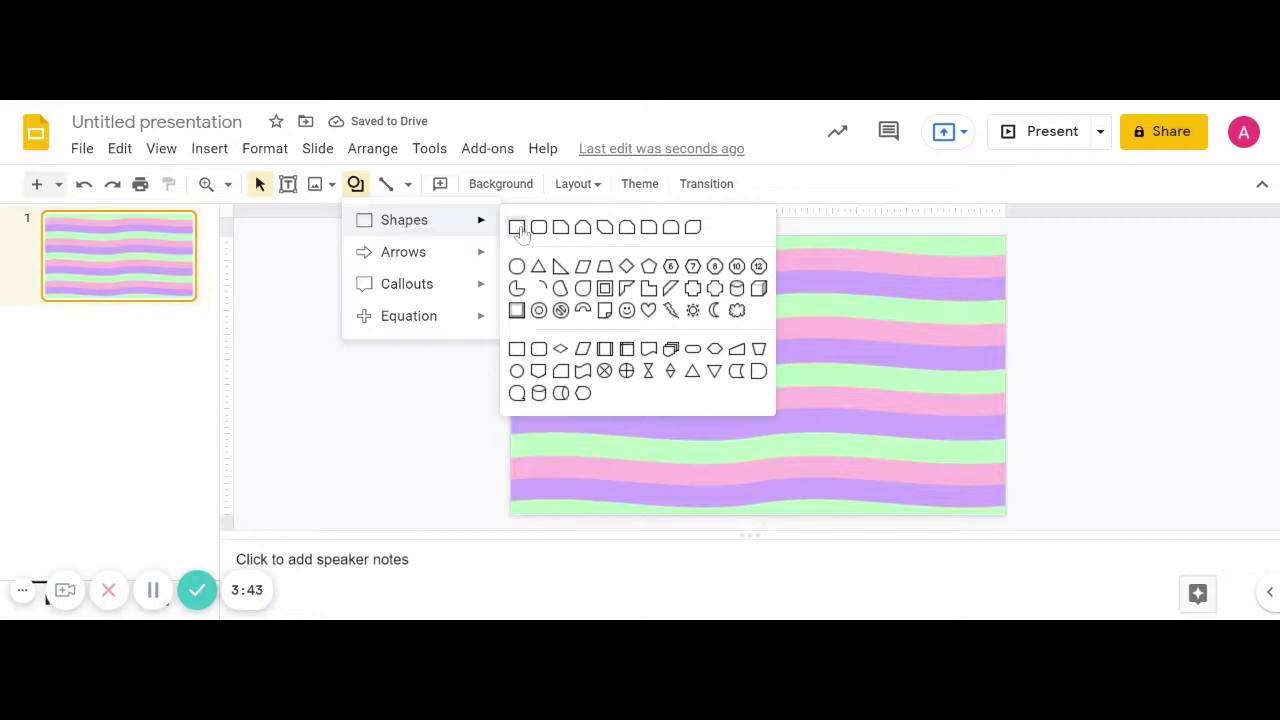
left_click(517, 227)
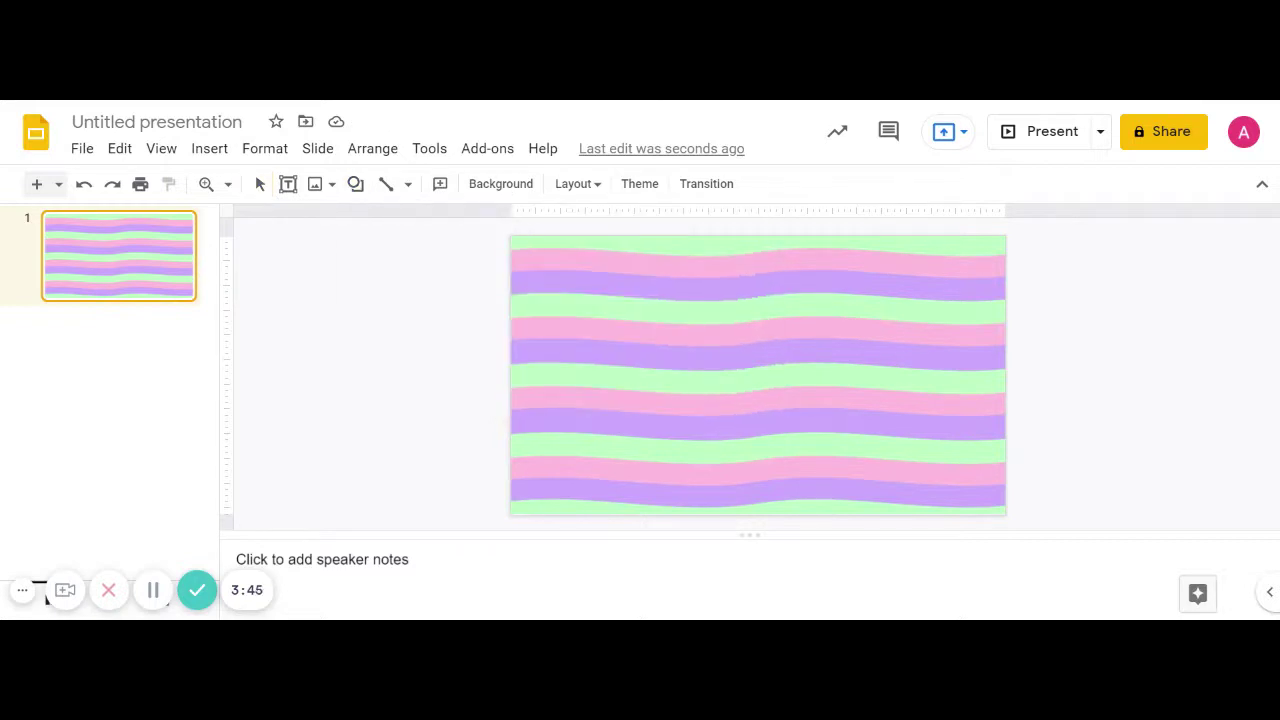
left_click_drag(510, 235, 1006, 514)
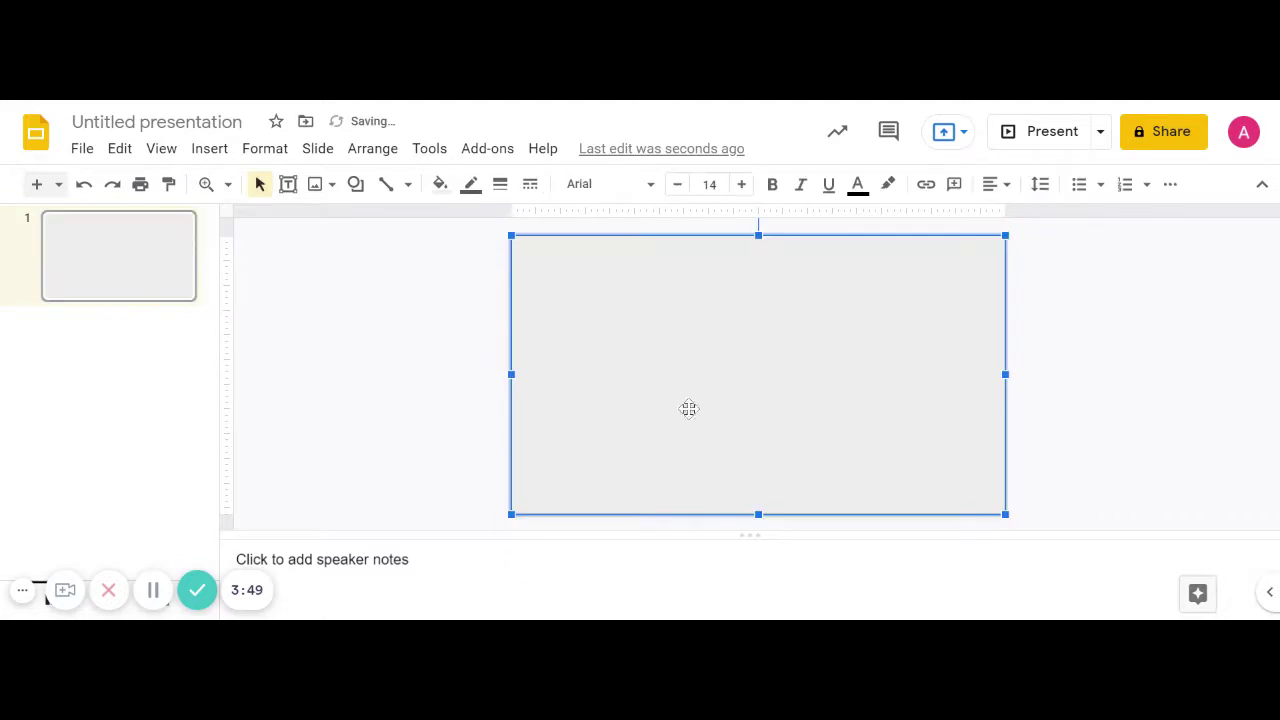
- Set the rectangle's fill and border color to Transparent
left_click(440, 184)
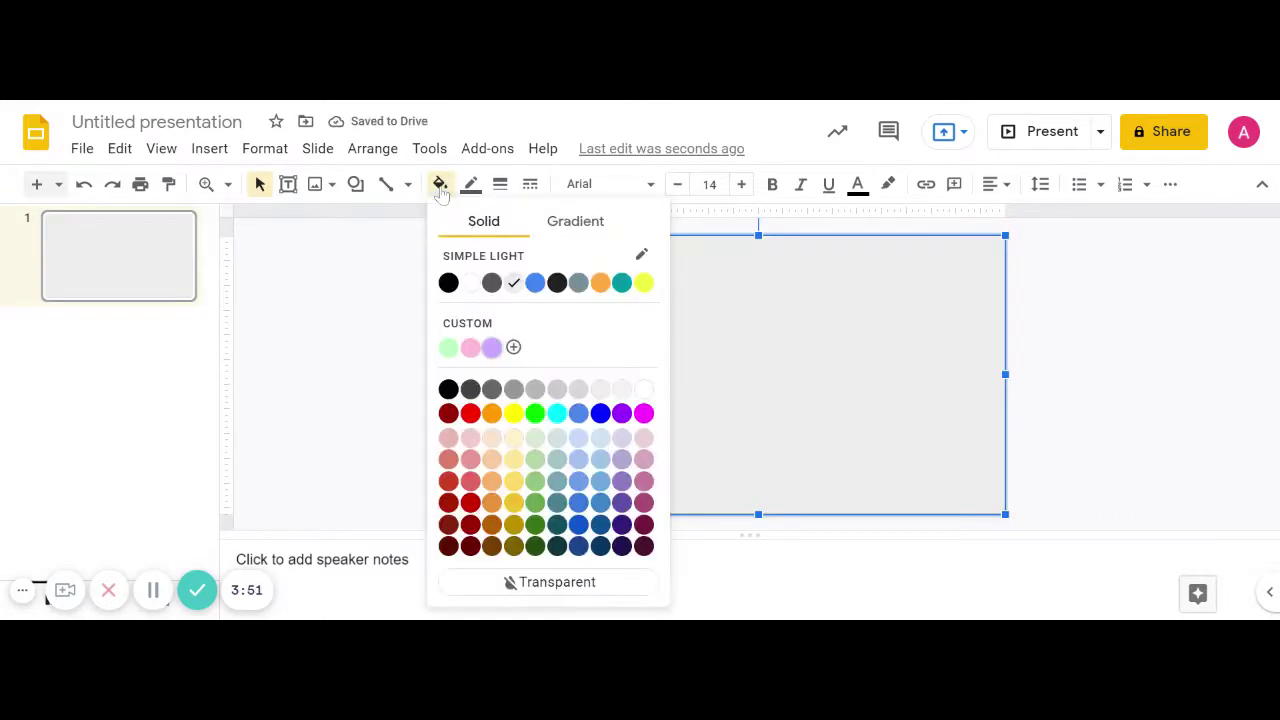
left_click(528, 582)
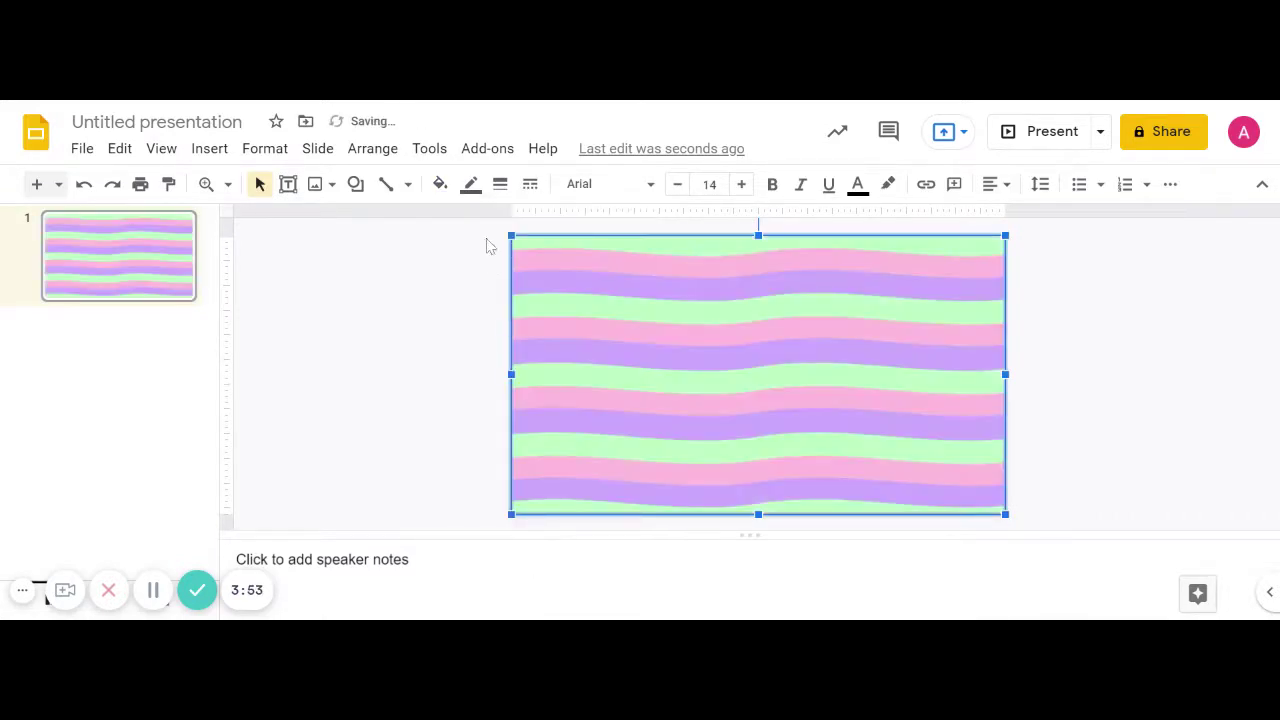
left_click(470, 186)
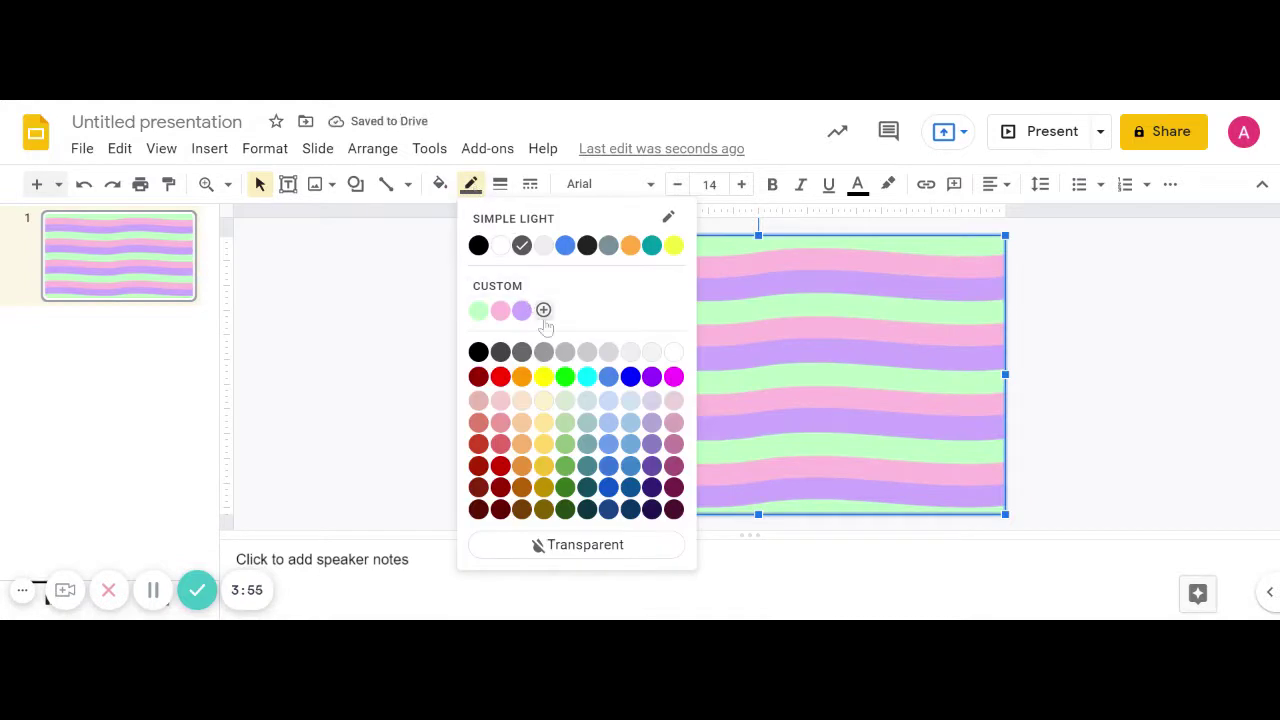
left_click(580, 545)
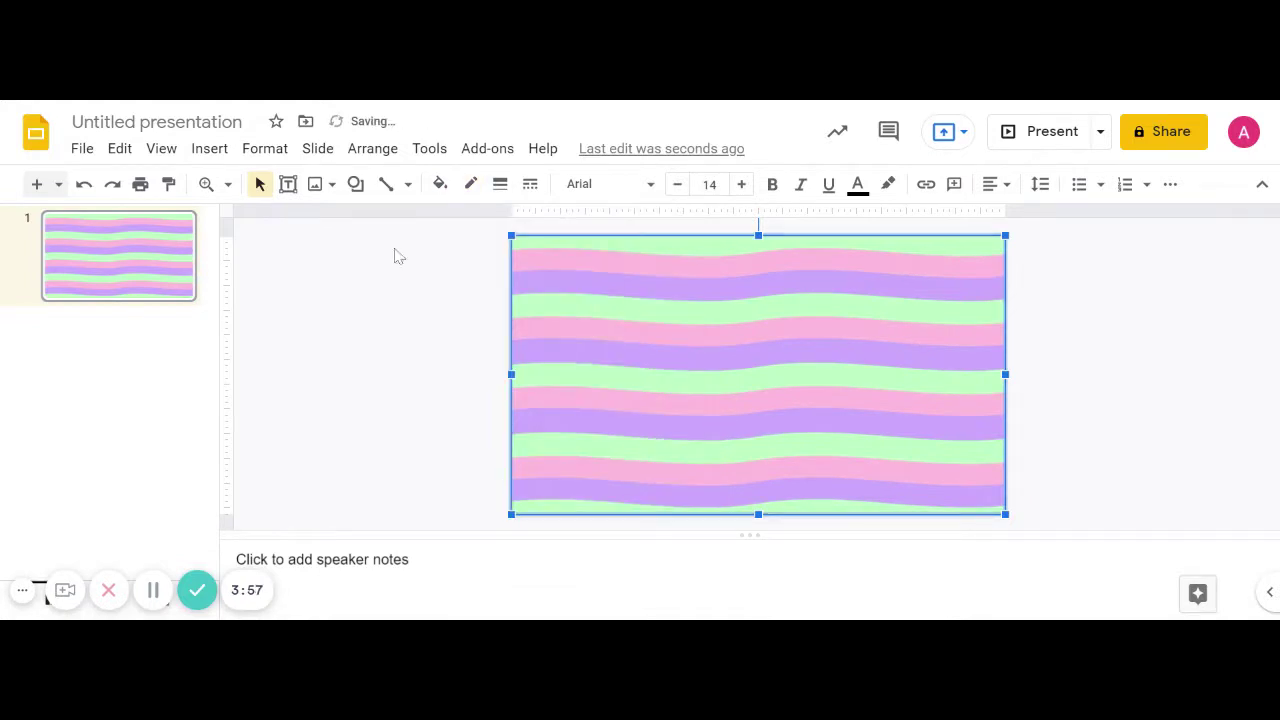
- Draw a black, dashed, 3px vertical line down the slide's centre
left_click(385, 185)
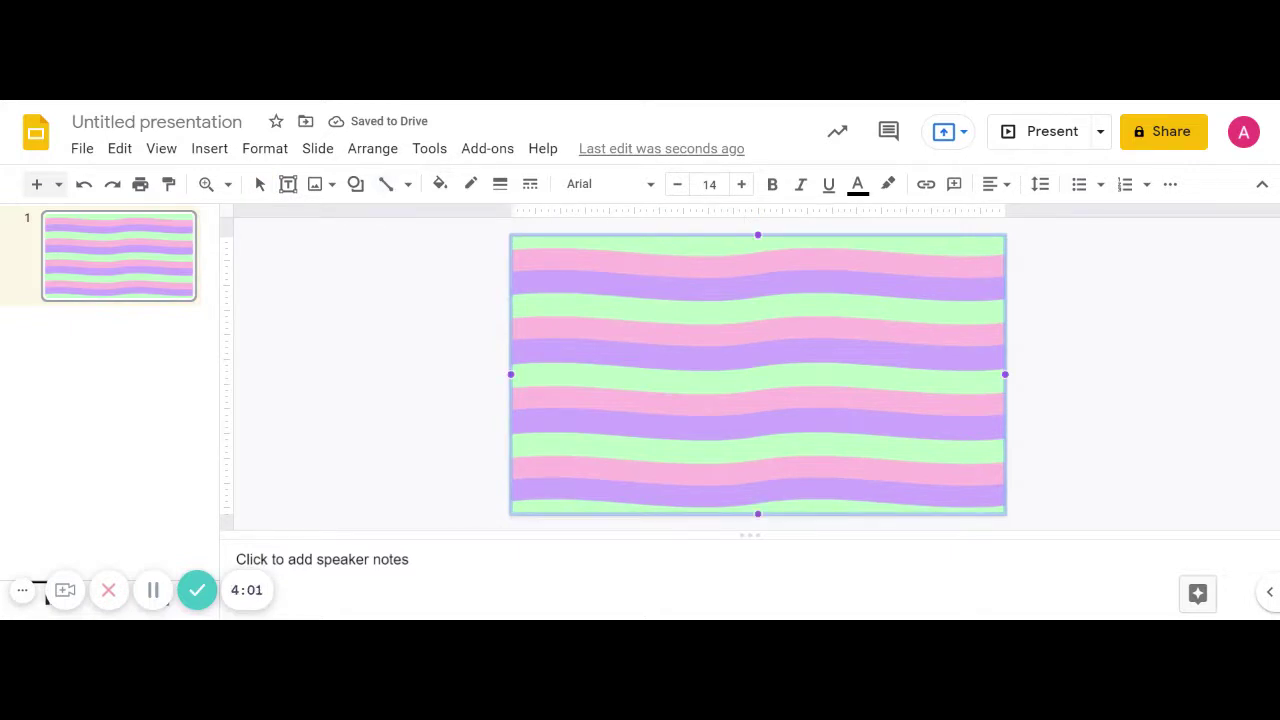
mouse_move(758, 236)
left_mouse_down()
mouse_move(772, 418)
mouse_move(758, 514)
left_mouse_up()
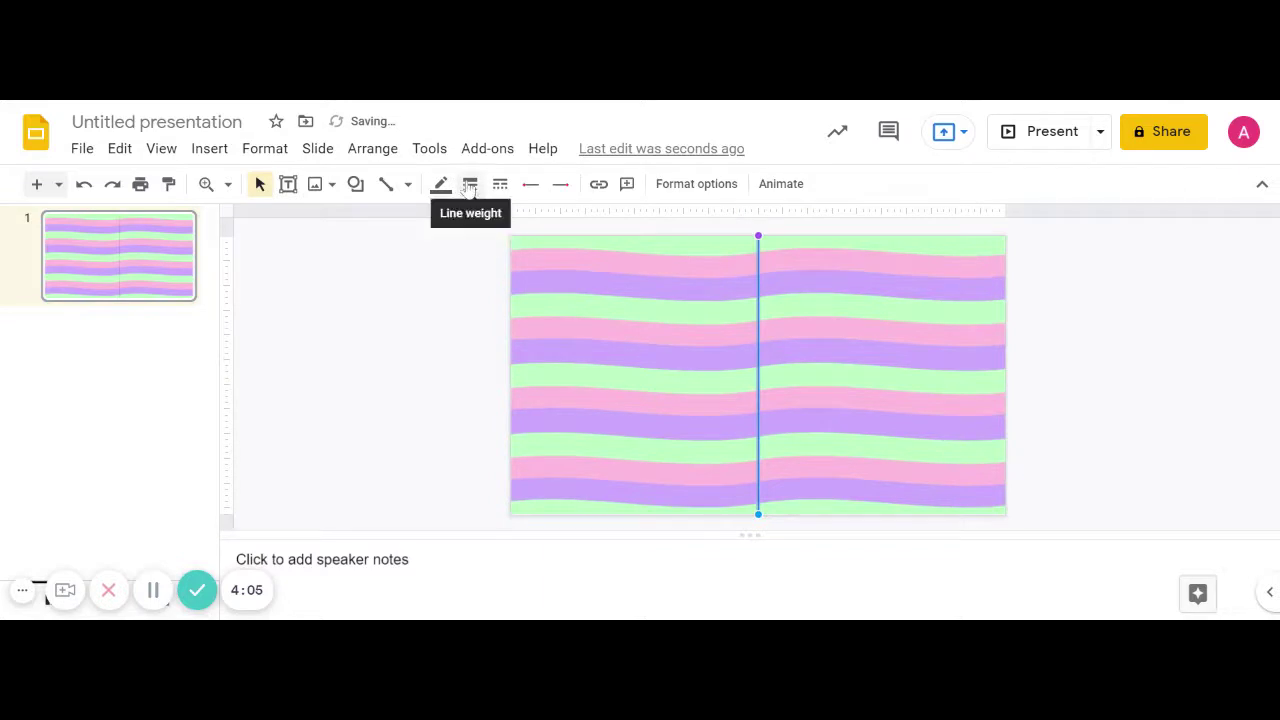
left_click(441, 184)
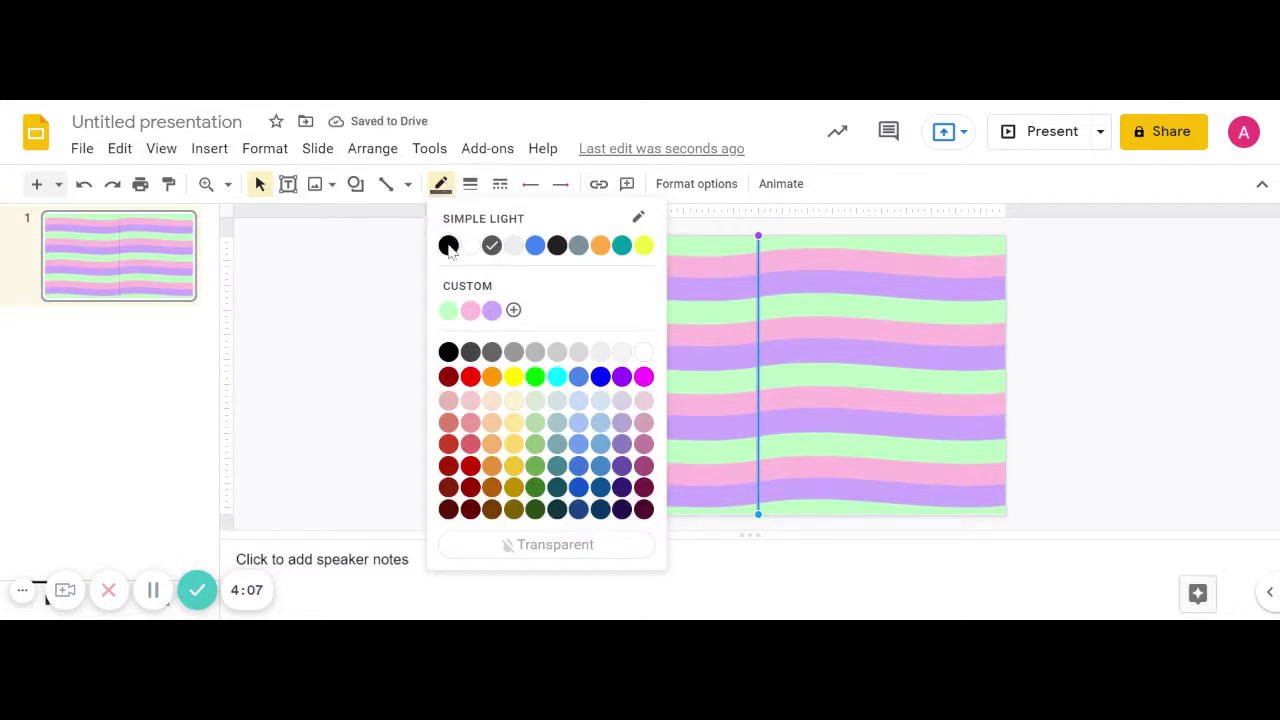
left_click(448, 246)
left_click(500, 184)
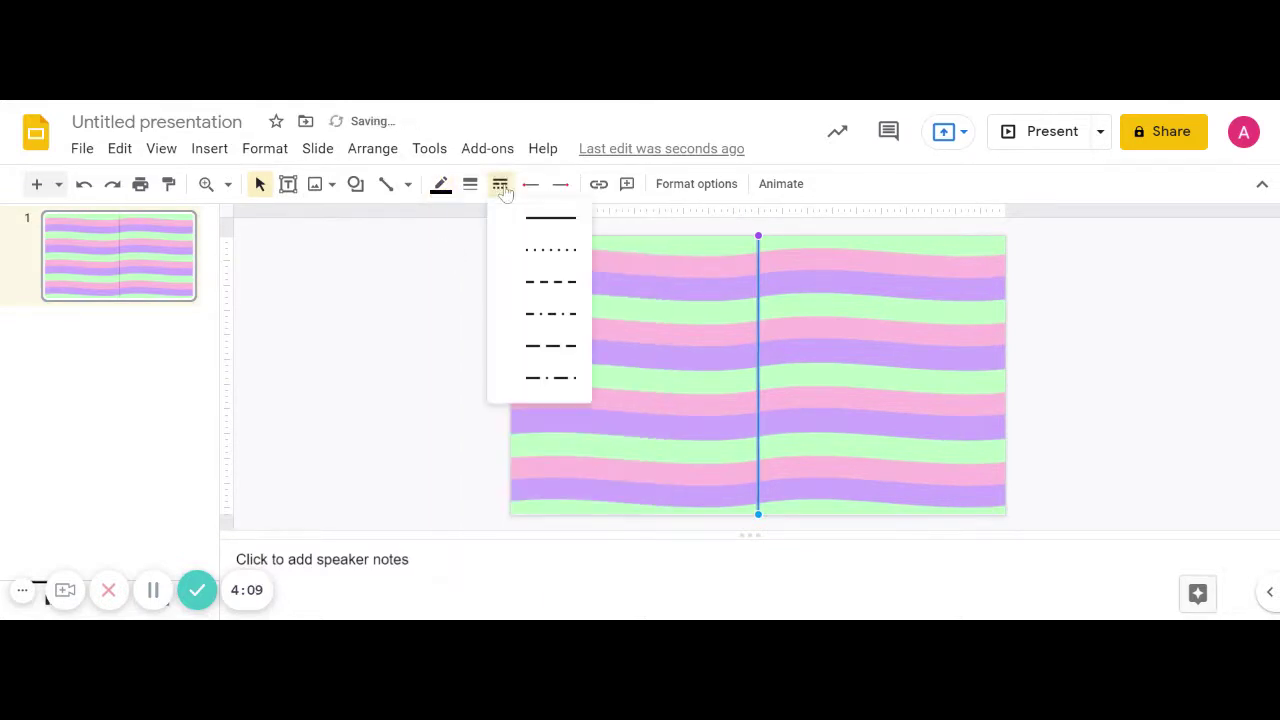
left_click(541, 284)
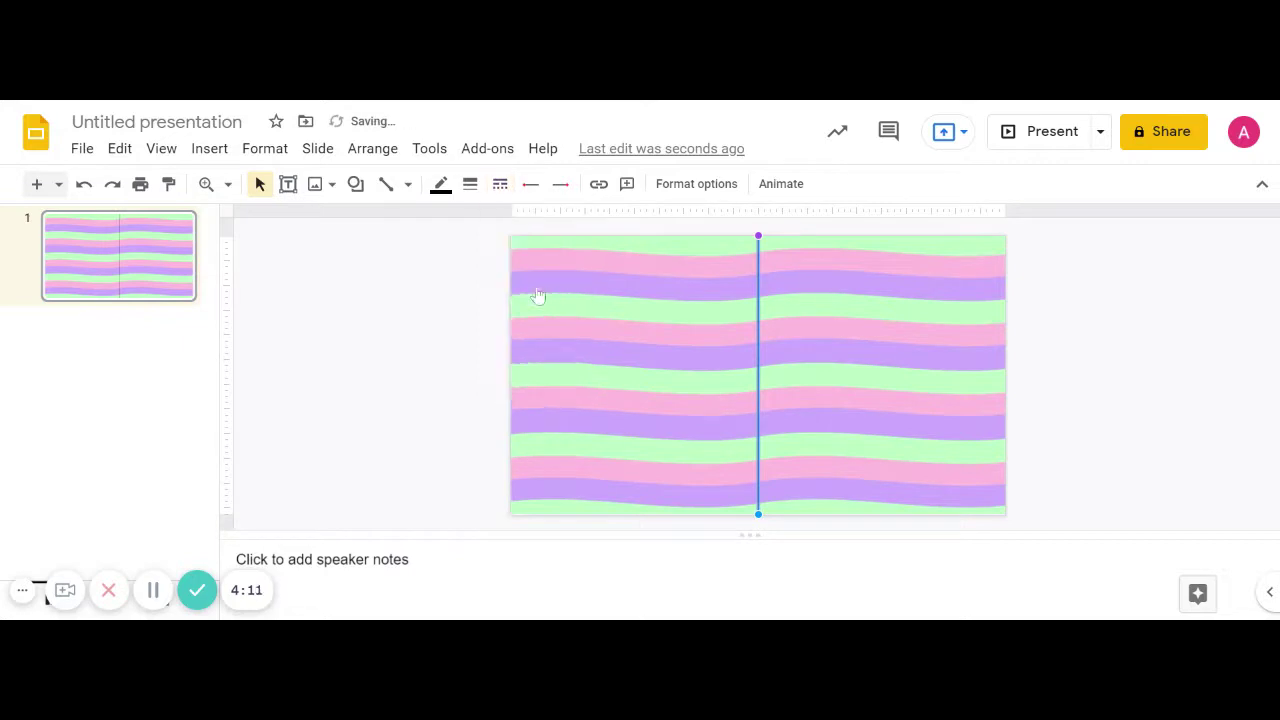
left_click(471, 190)
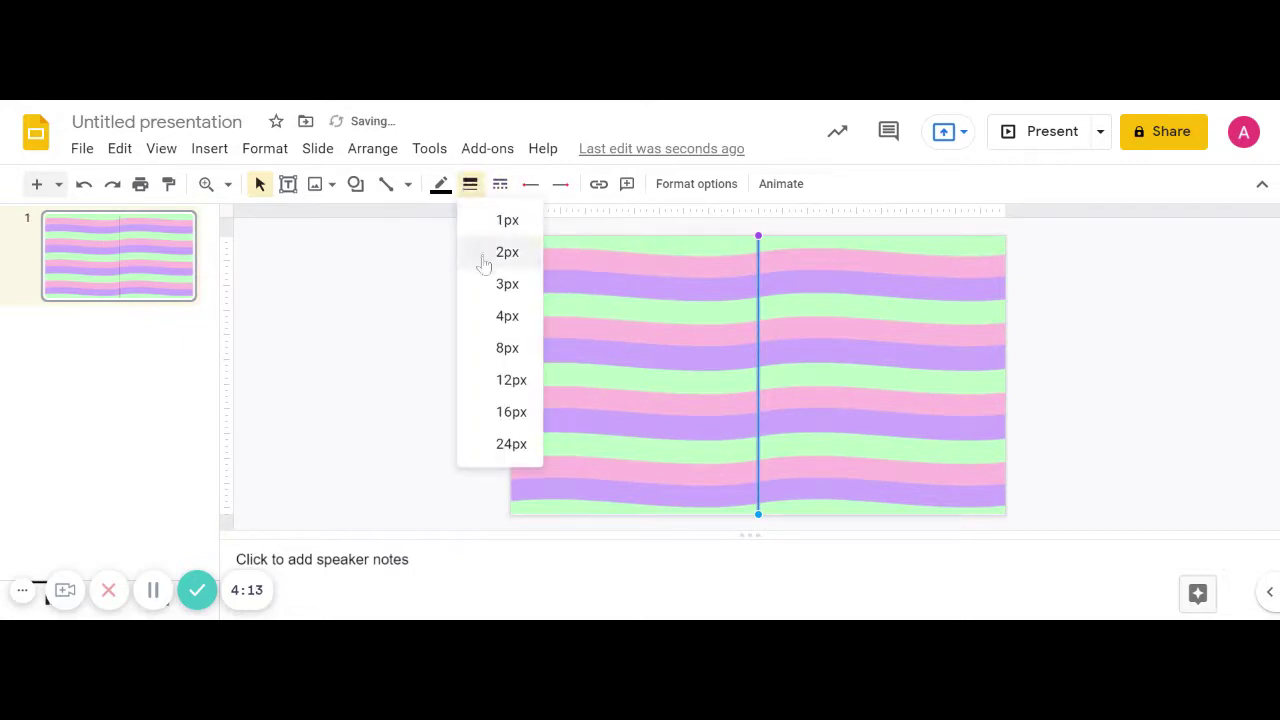
left_click(488, 285)
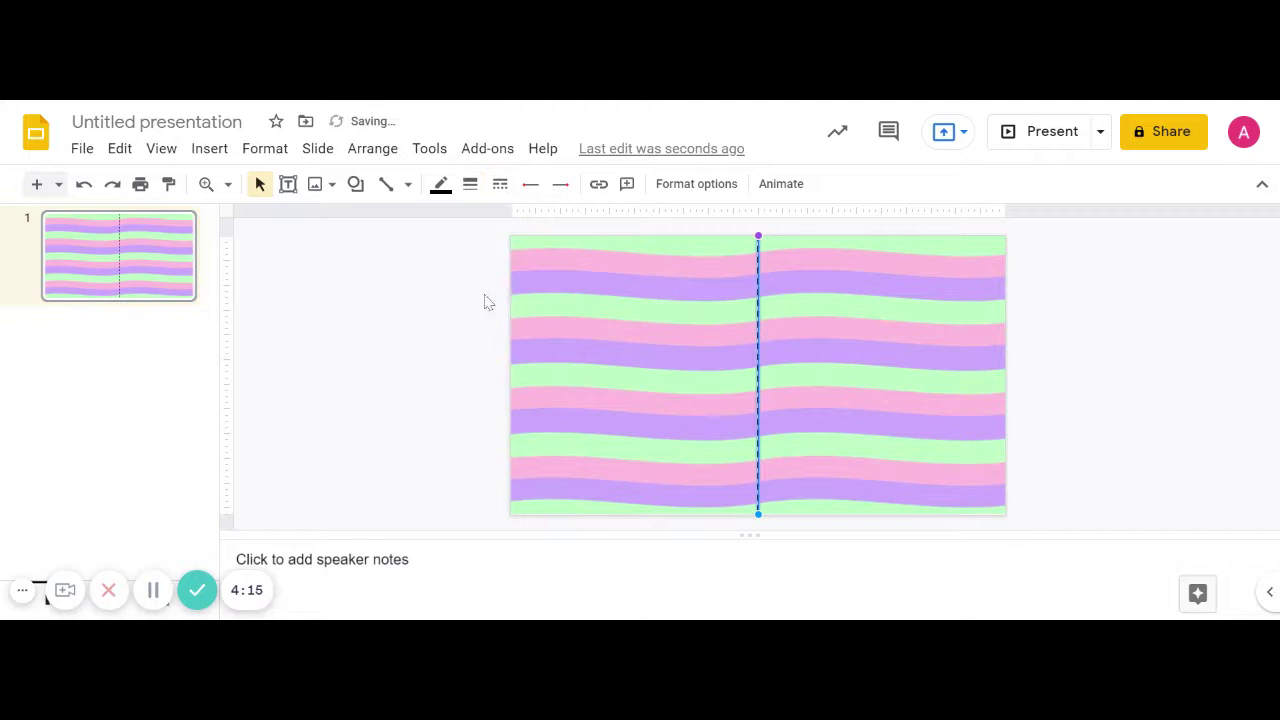
- Draw a horizontal dashed line across the slide's middle
left_click(386, 185)
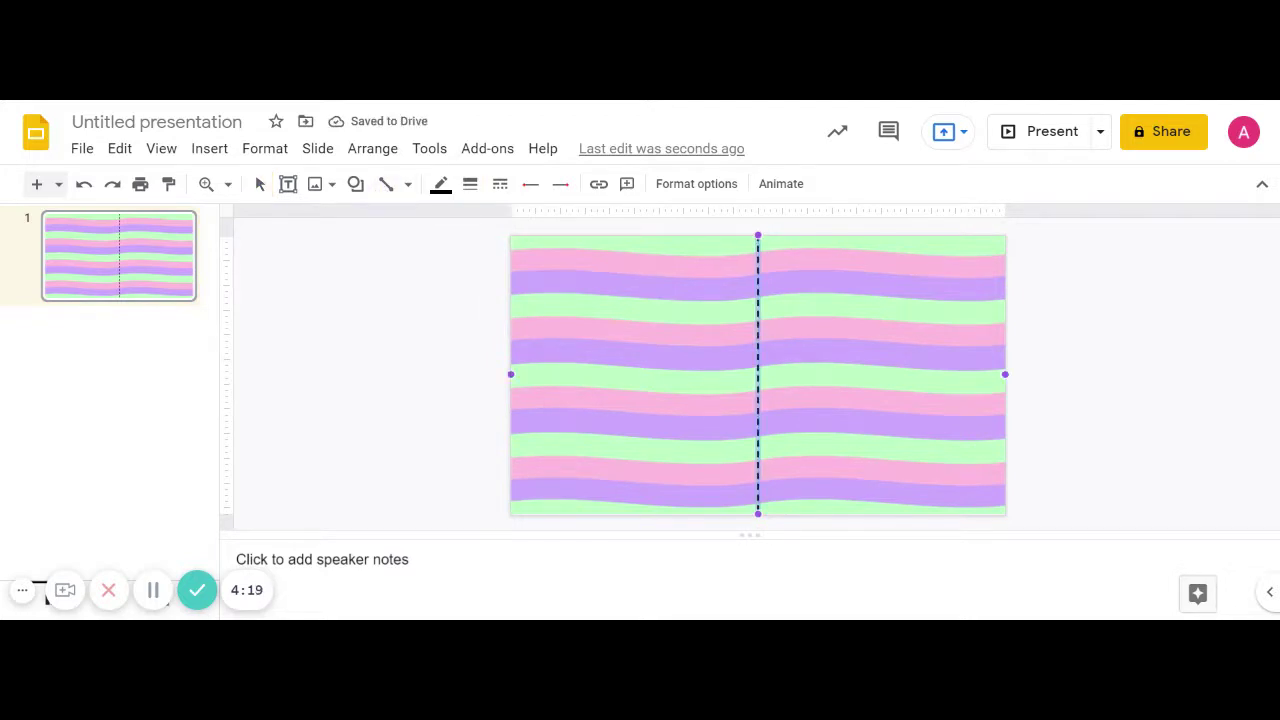
mouse_move(510, 374)
left_mouse_down()
mouse_move(756, 392)
mouse_move(1004, 374)
left_mouse_up()
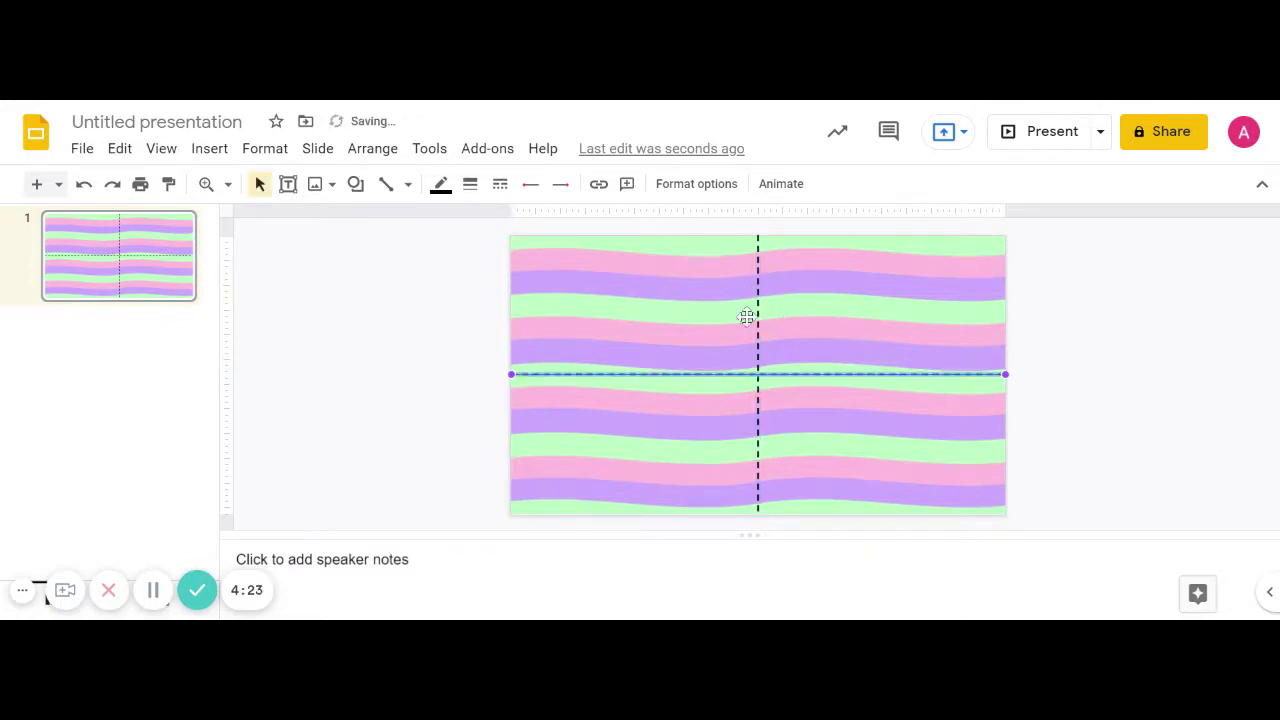
left_click(421, 358)
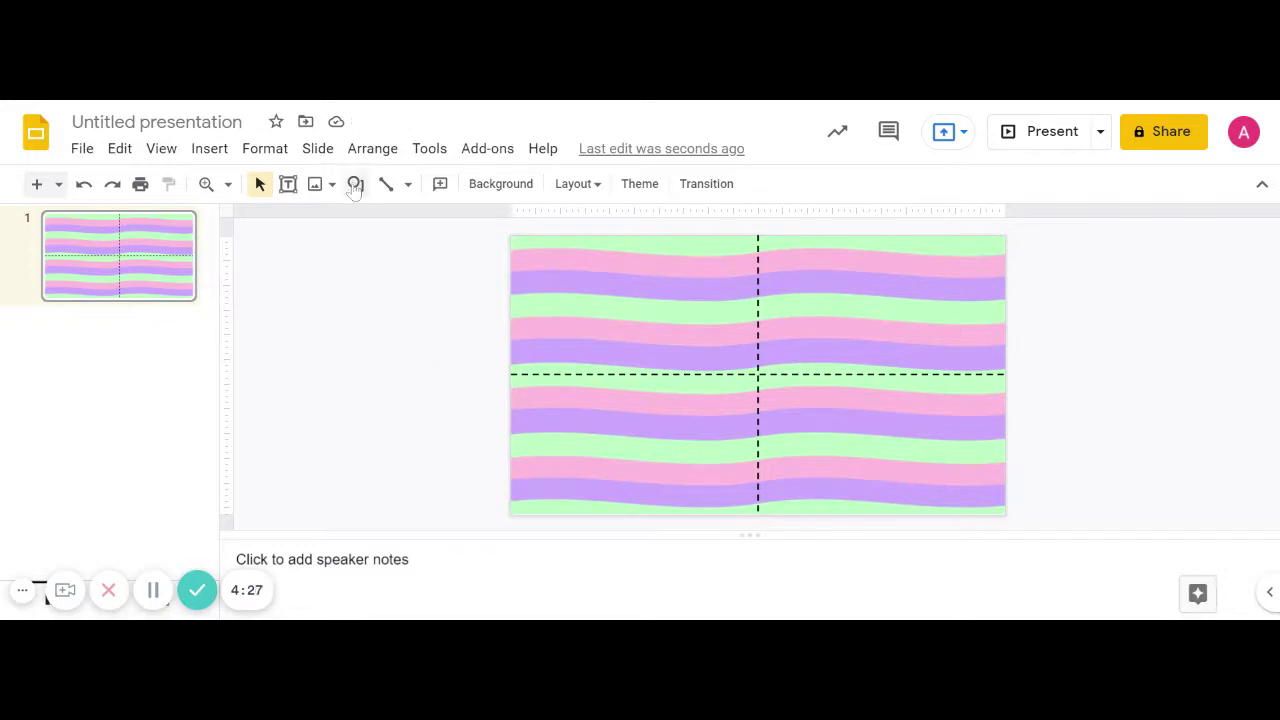
- Draw a rounded rectangle in the top-left quarter and fill it white
left_click(355, 184)
mouse_move(385, 220)
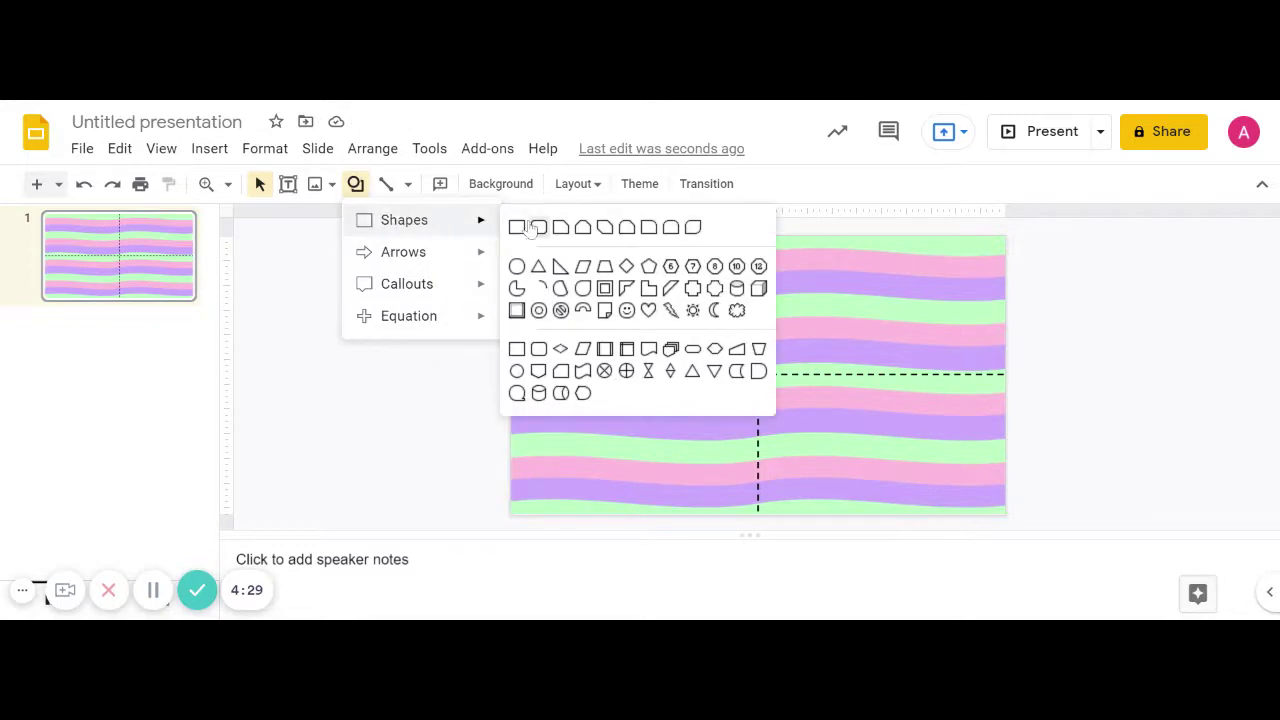
left_click(538, 228)
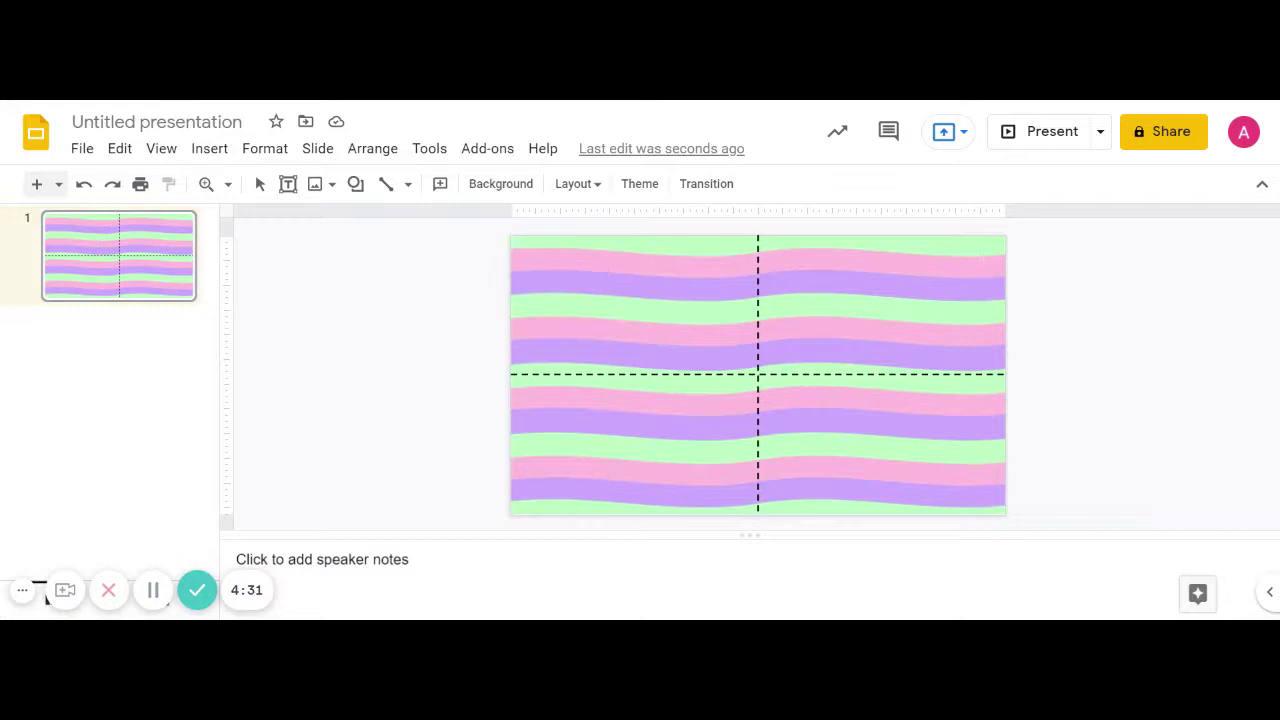
left_click_drag(516, 242, 749, 365)
left_click(440, 183)
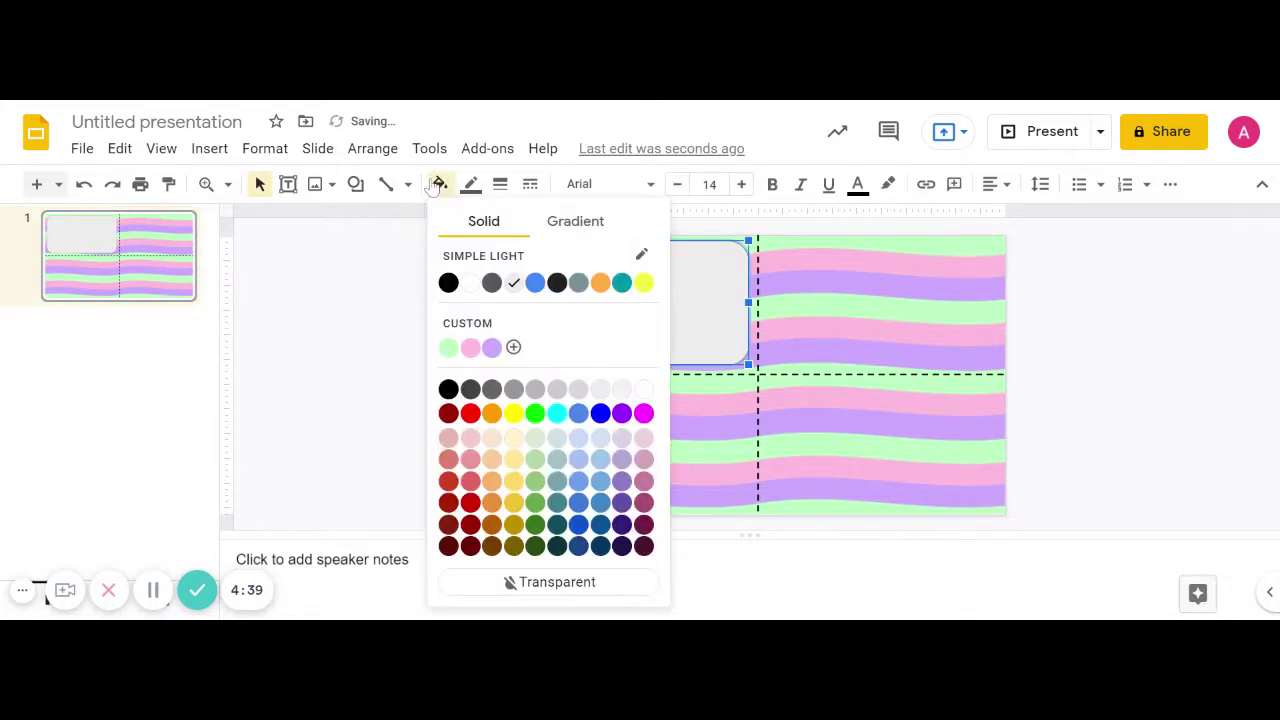
left_click(470, 284)
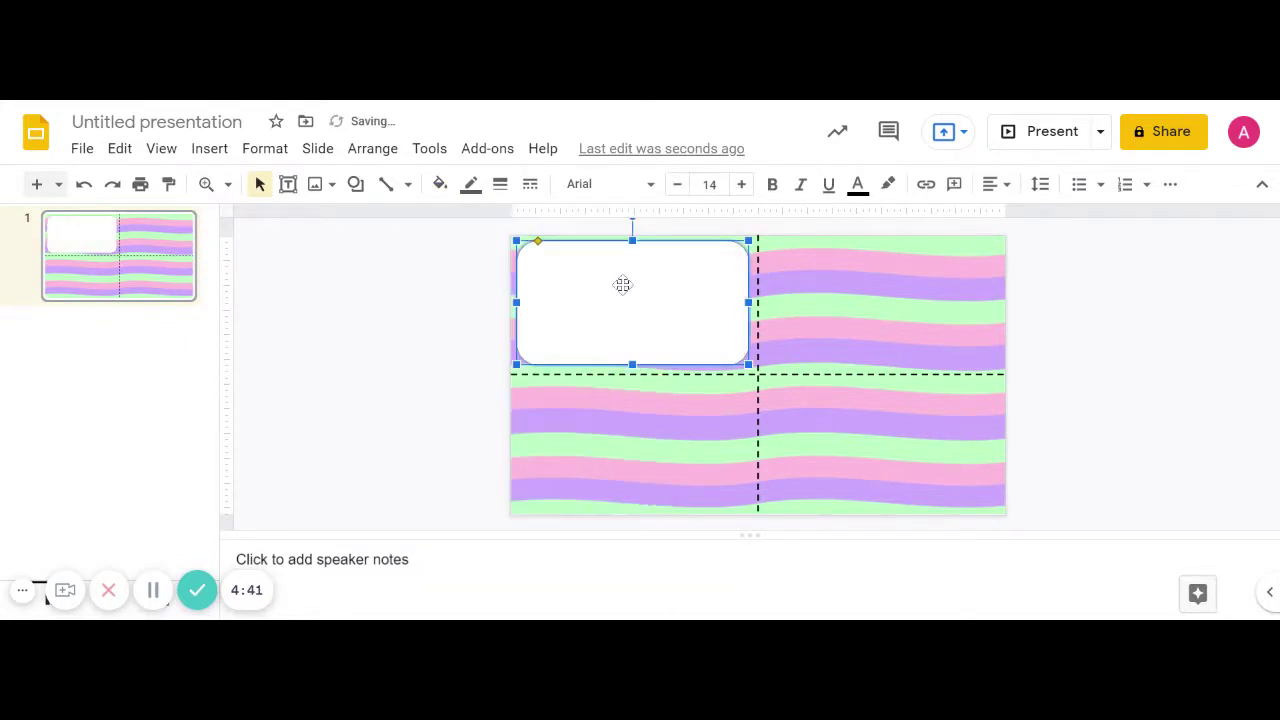
- Copy the white card into the bottom-left, top-right and bottom-right quarters
key("ctrl+d")
left_click_drag(623, 285, 610, 418)
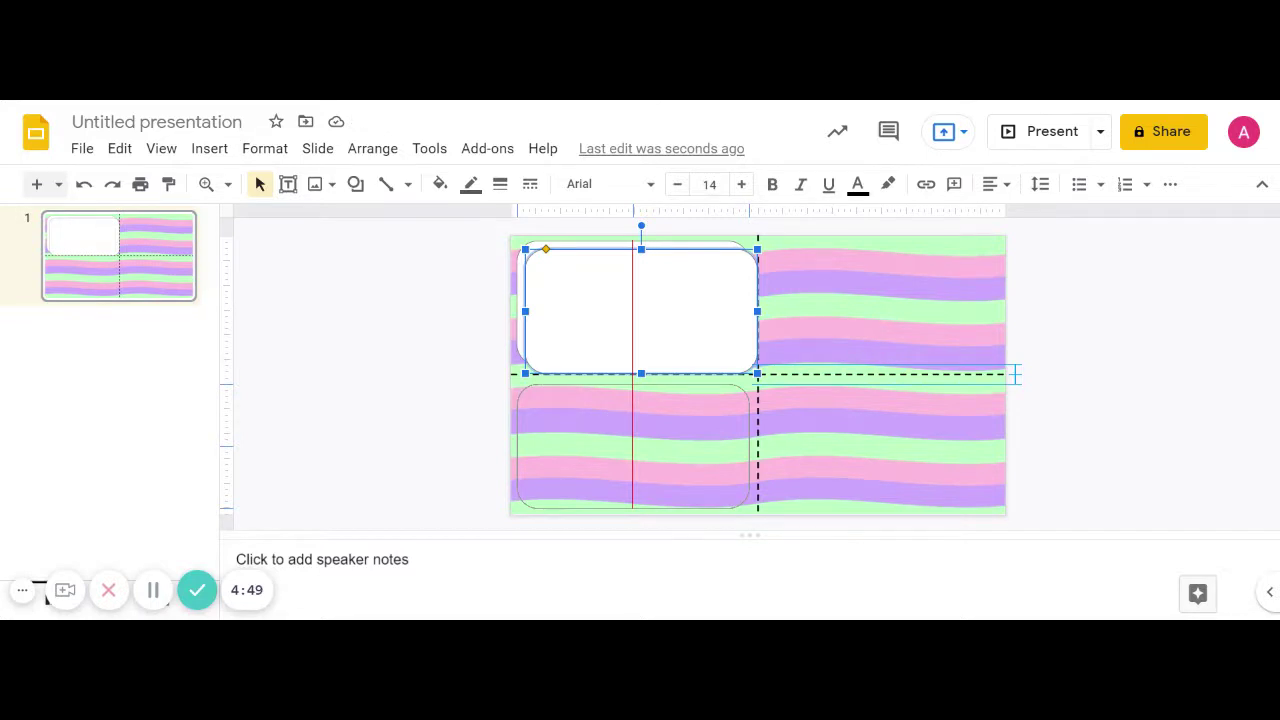
left_click_drag(610, 418, 611, 421)
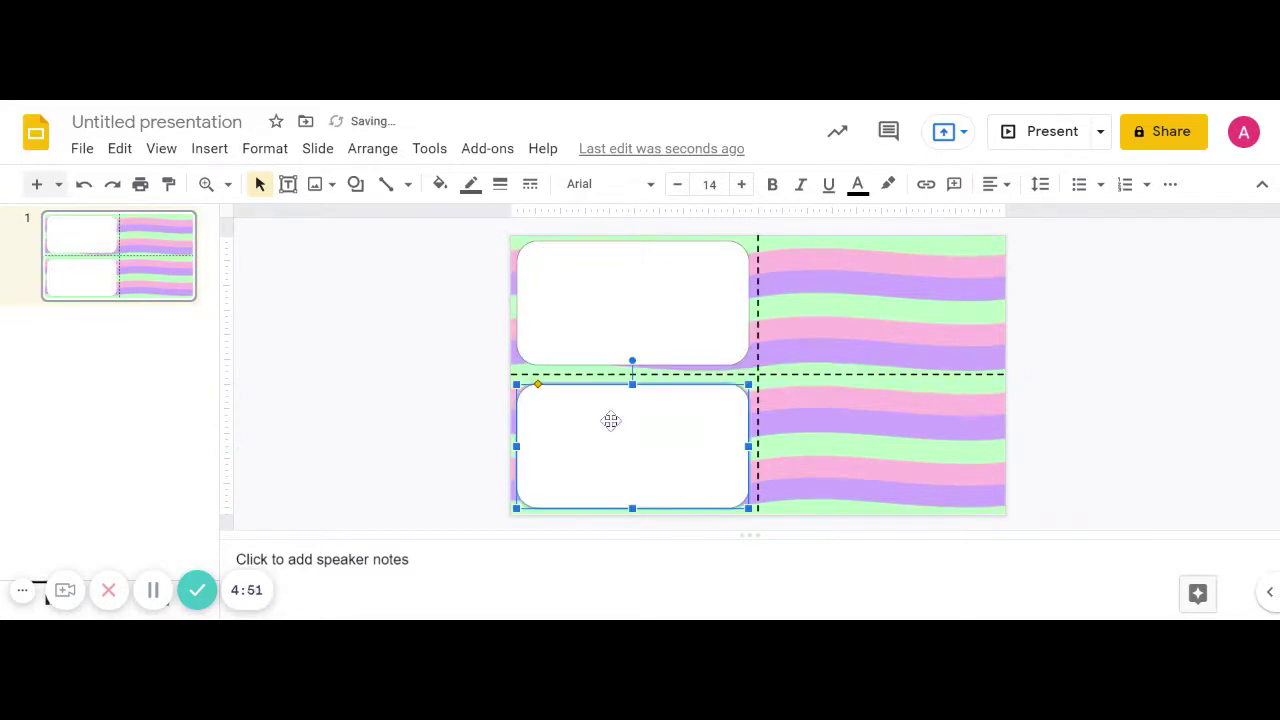
key("ctrl+v")
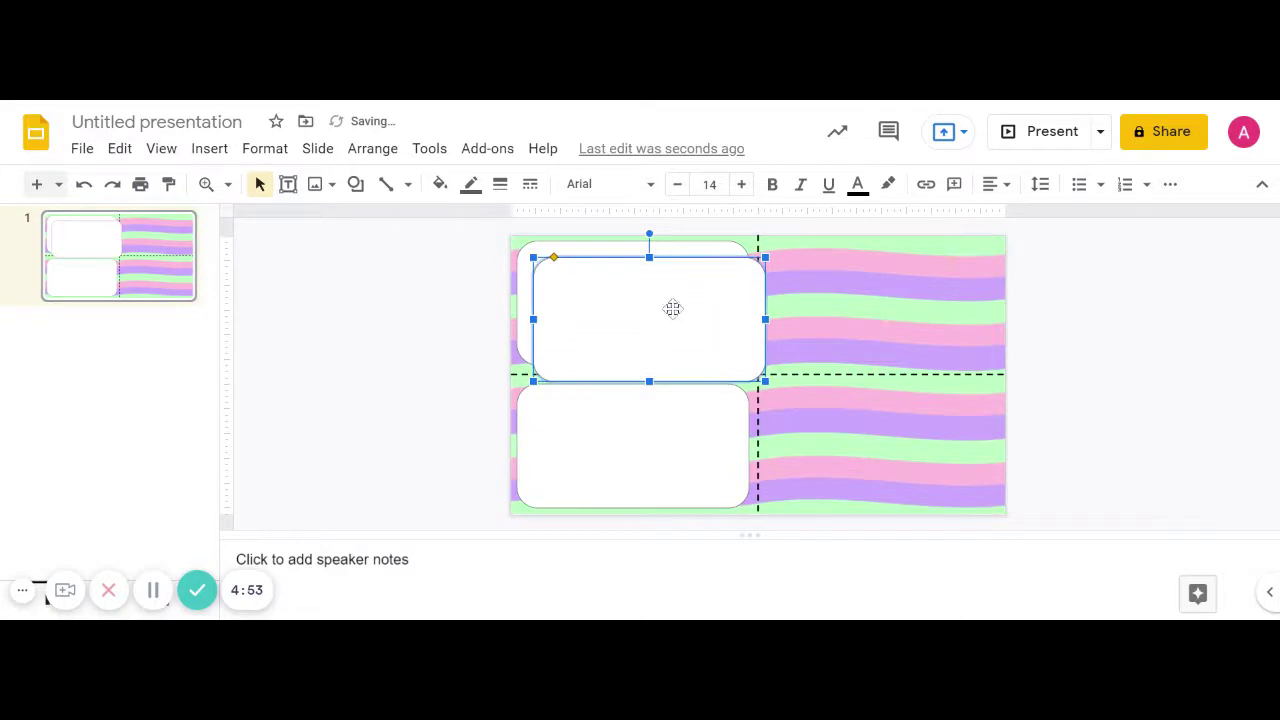
left_click_drag(671, 309, 897, 287)
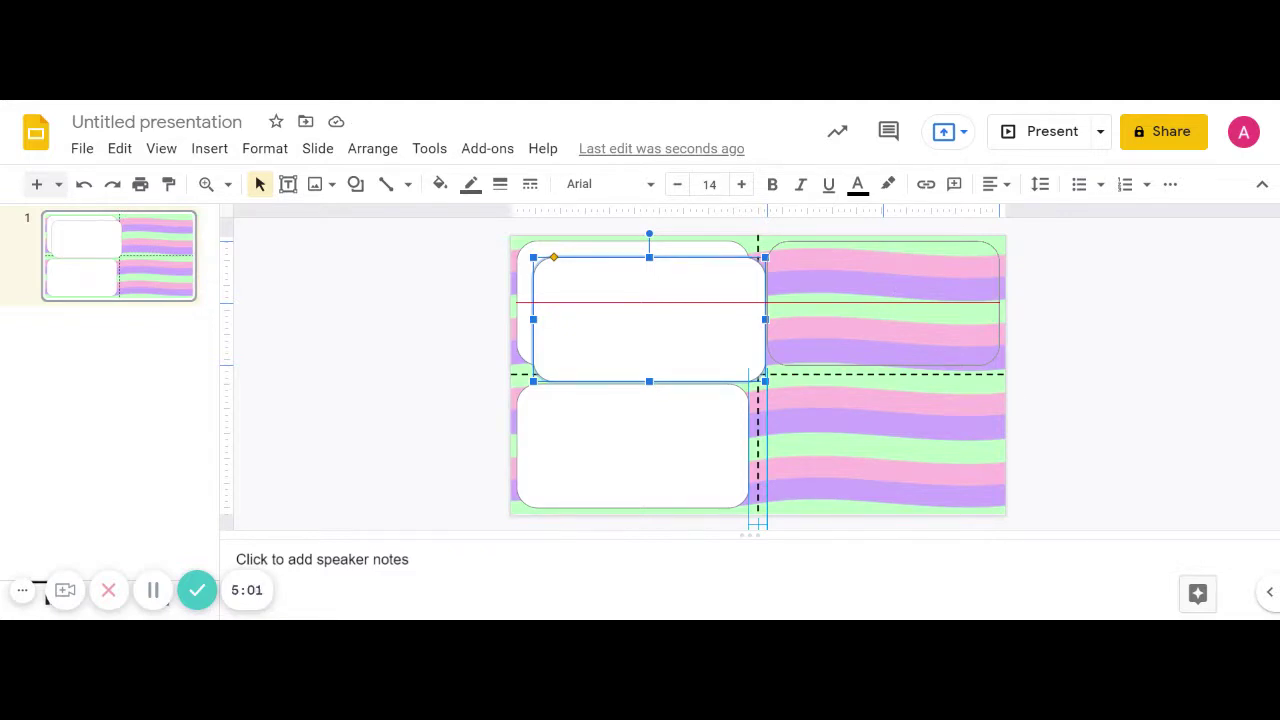
left_click_drag(897, 287, 903, 290)
key("ctrl+z")
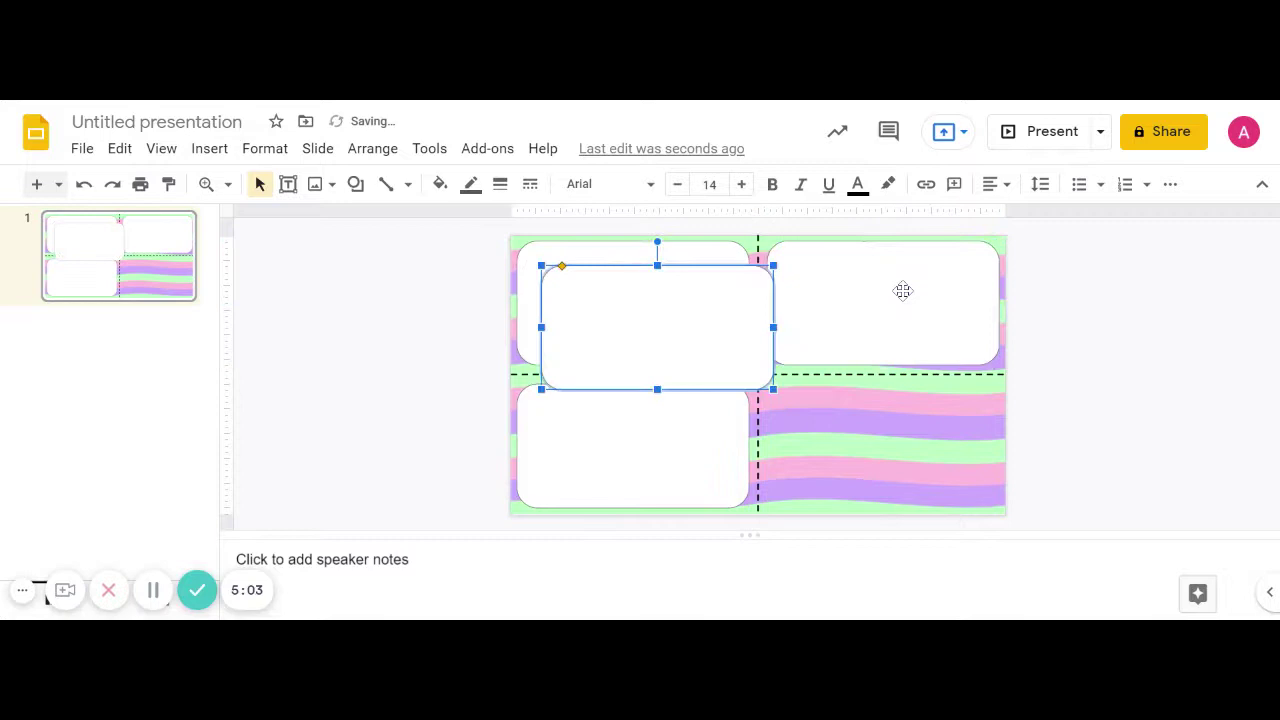
left_click_drag(668, 323, 894, 443)
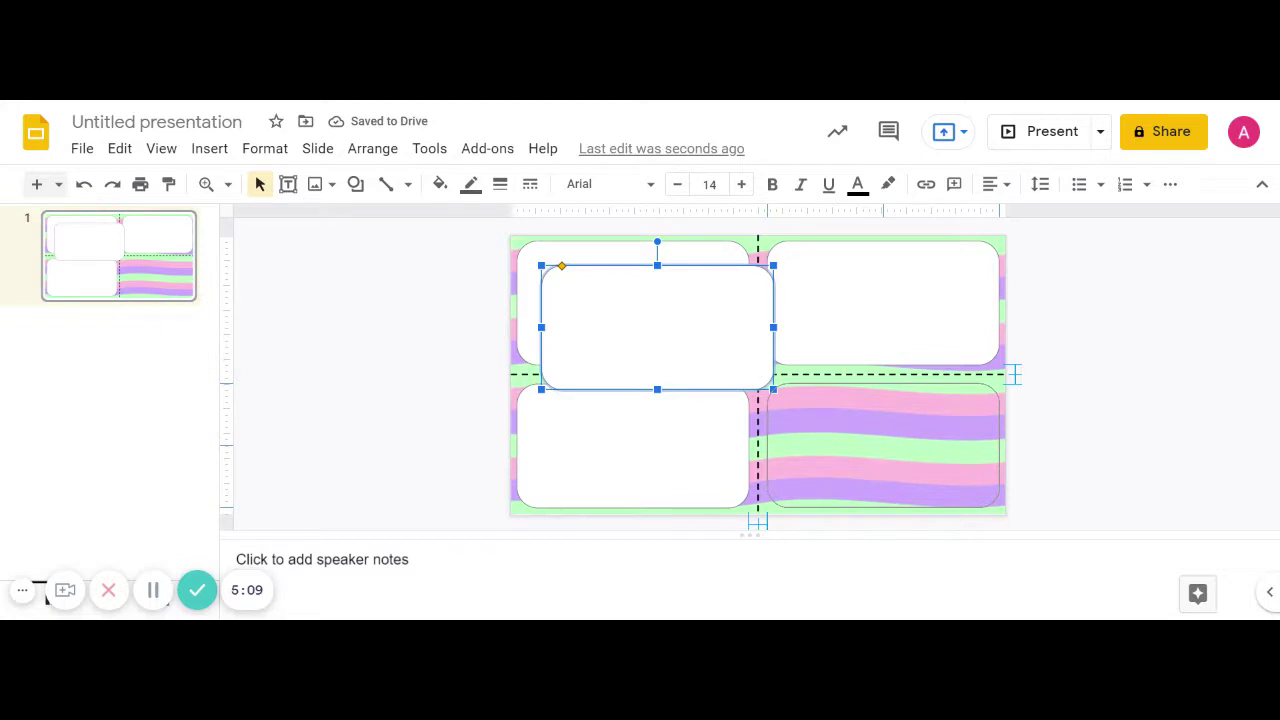
left_click_drag(894, 443, 894, 443)
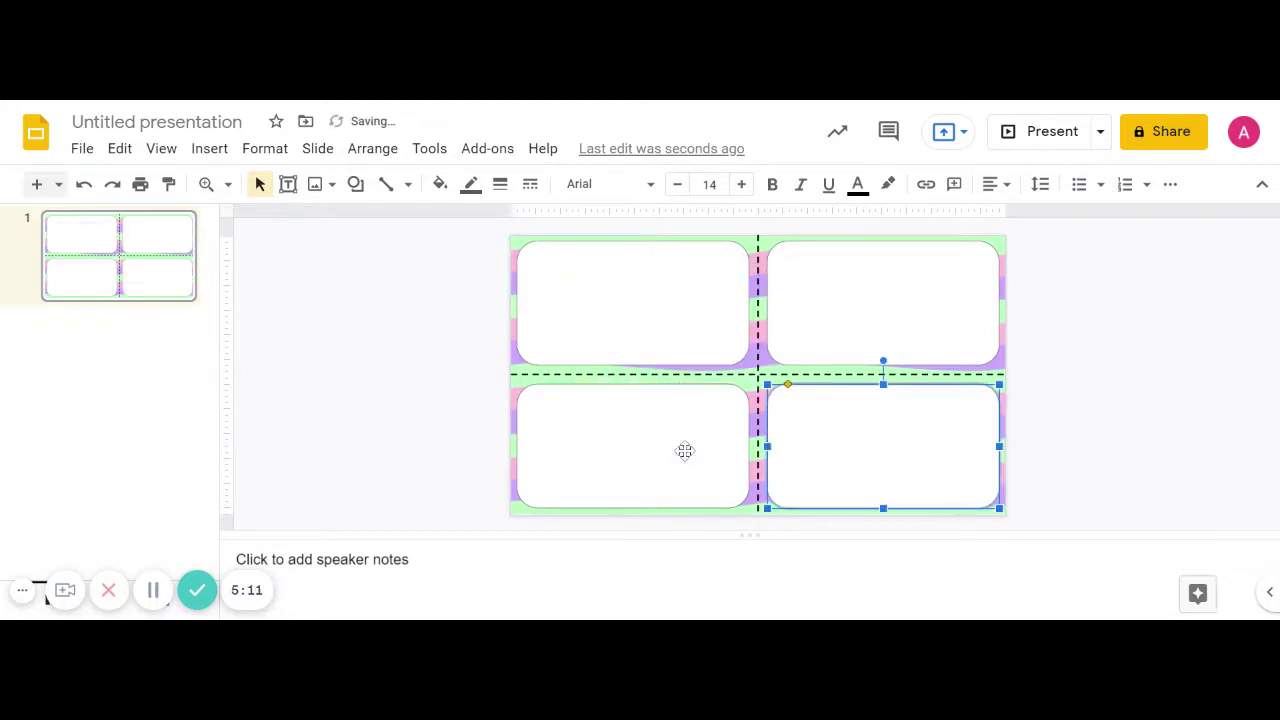
left_click(338, 360)
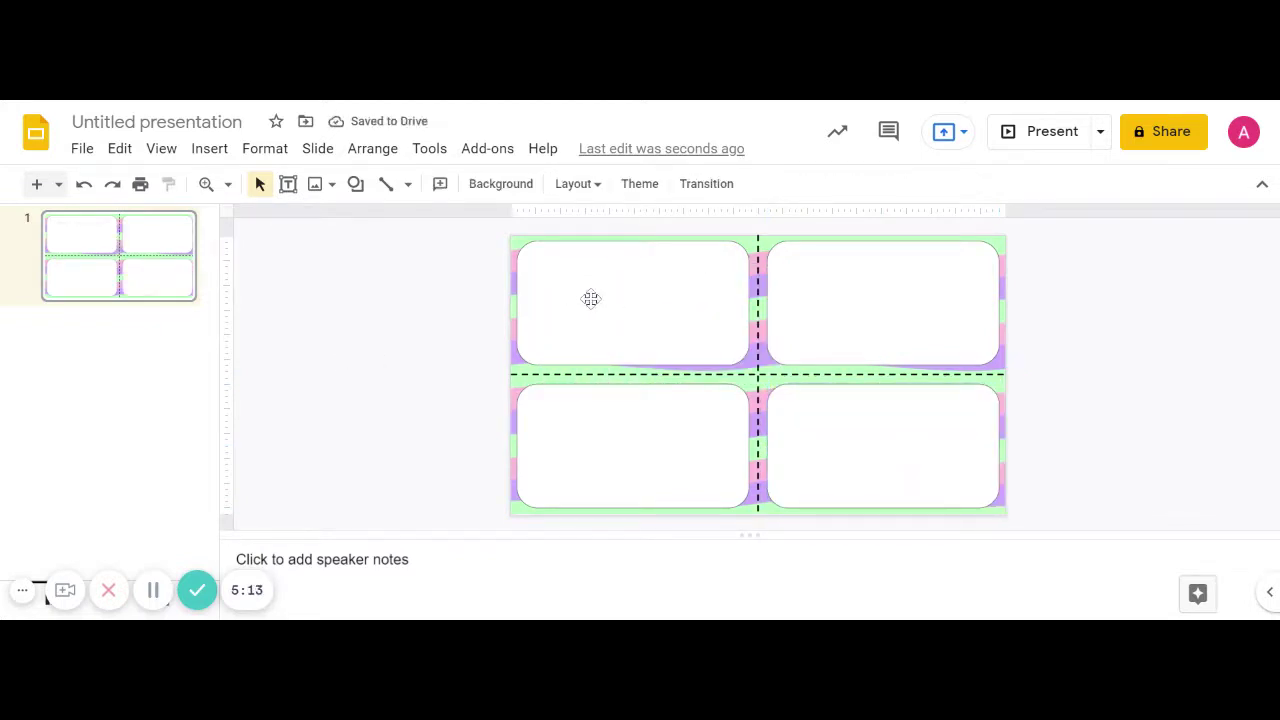
- Duplicate the four-card slide four times to make five slides, then return to slide 1
right_click(129, 264)
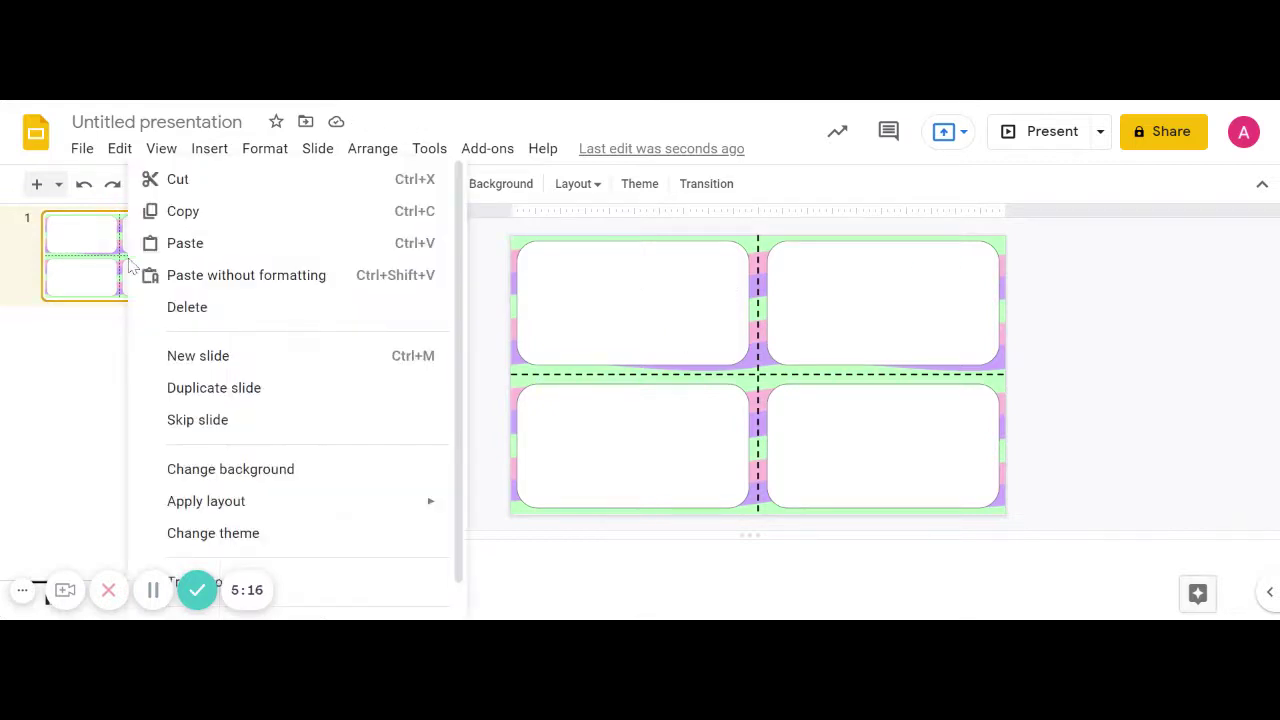
left_click(180, 388)
right_click(108, 372)
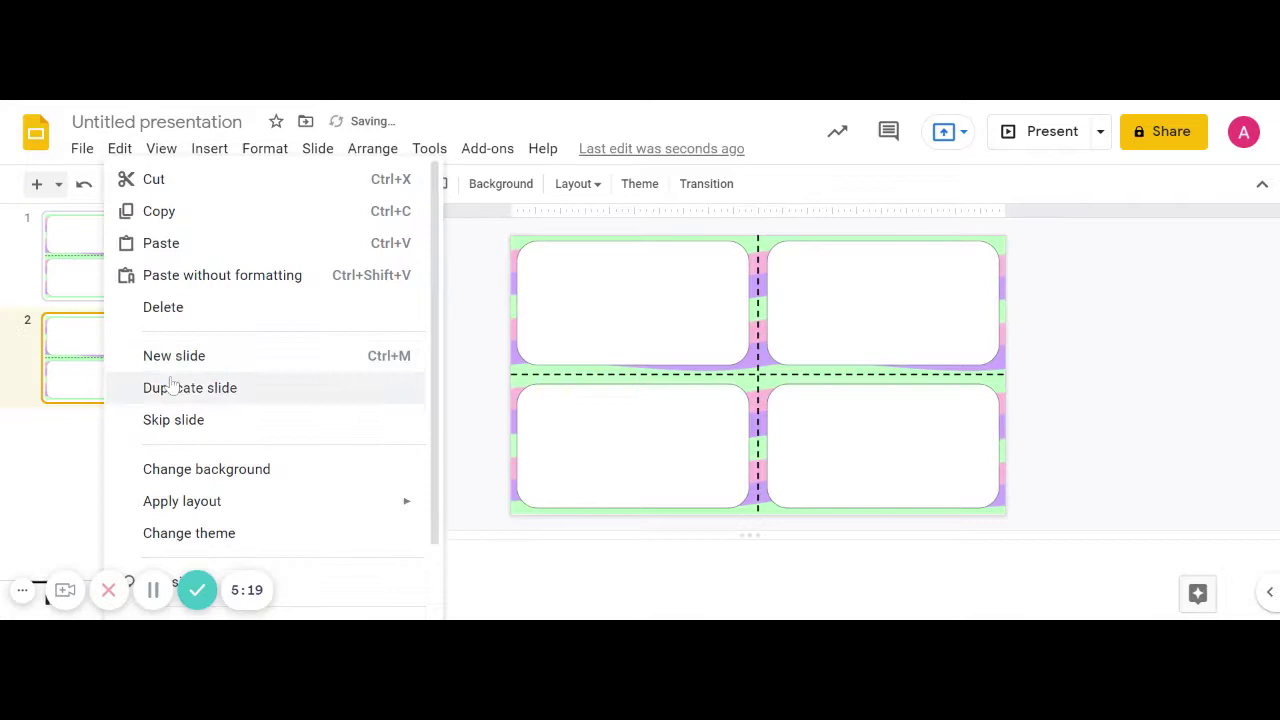
left_click(175, 389)
right_click(129, 456)
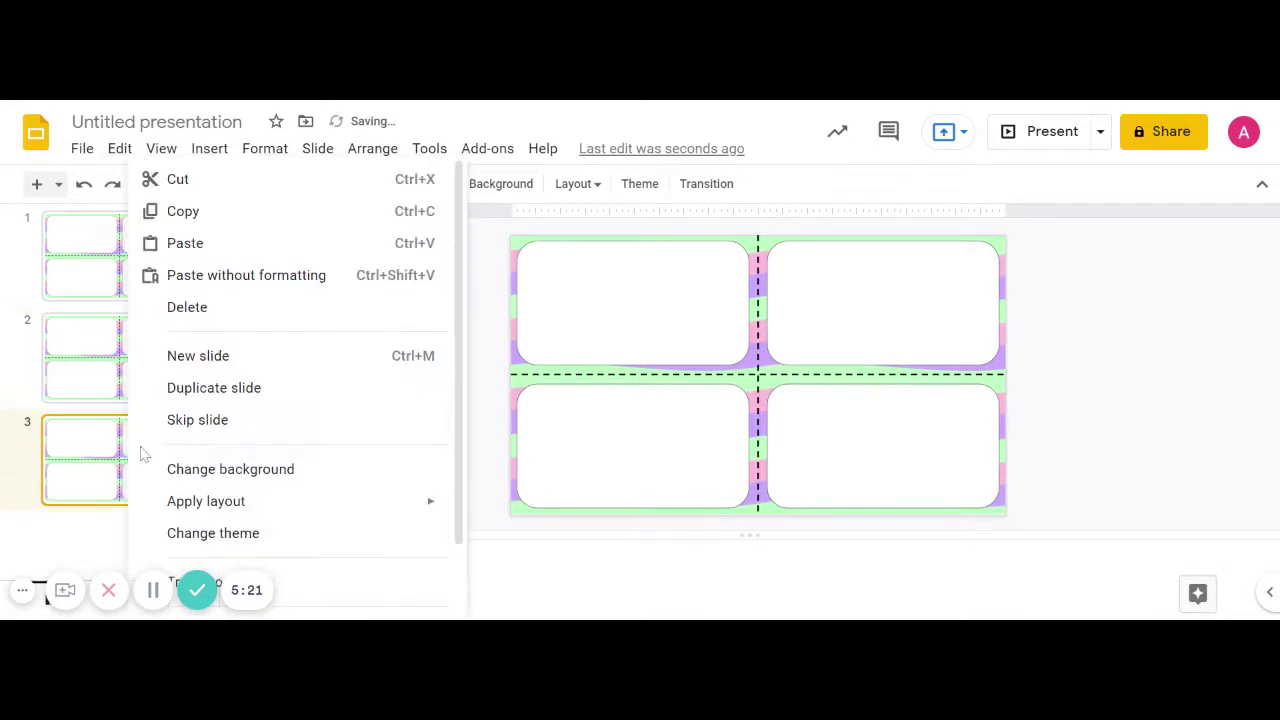
left_click(254, 386)
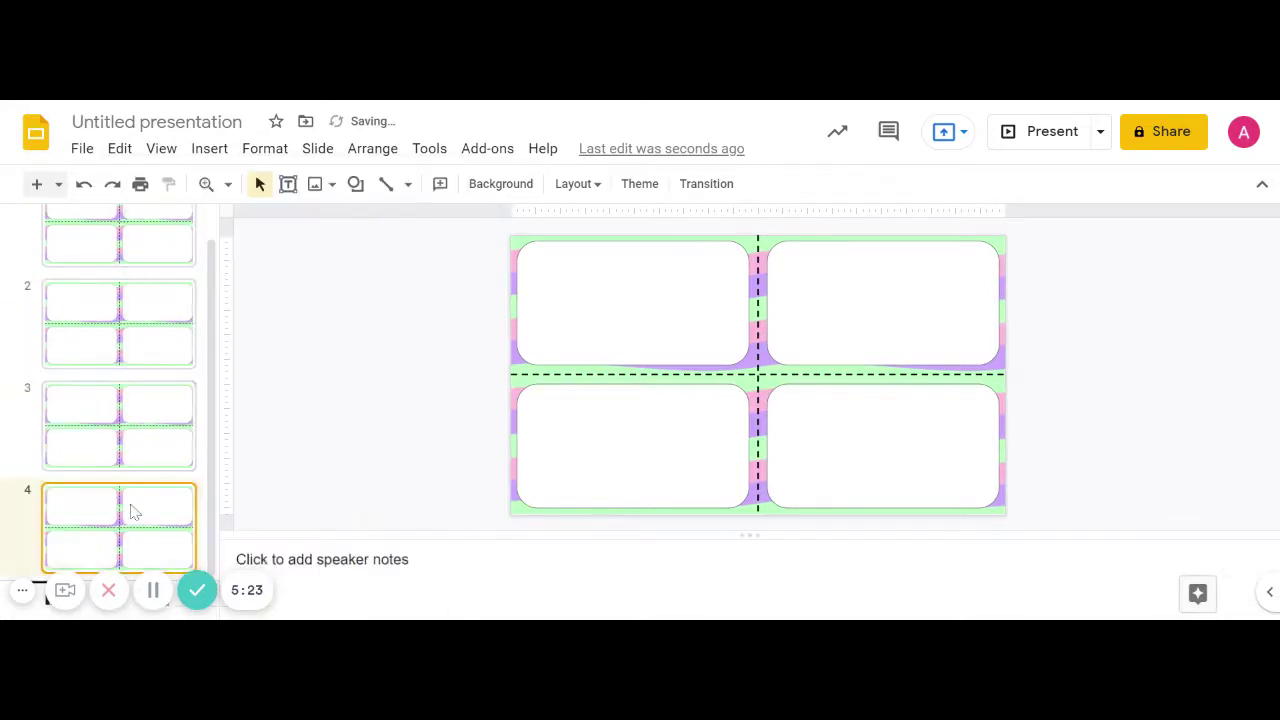
right_click(131, 511)
left_click(224, 389)
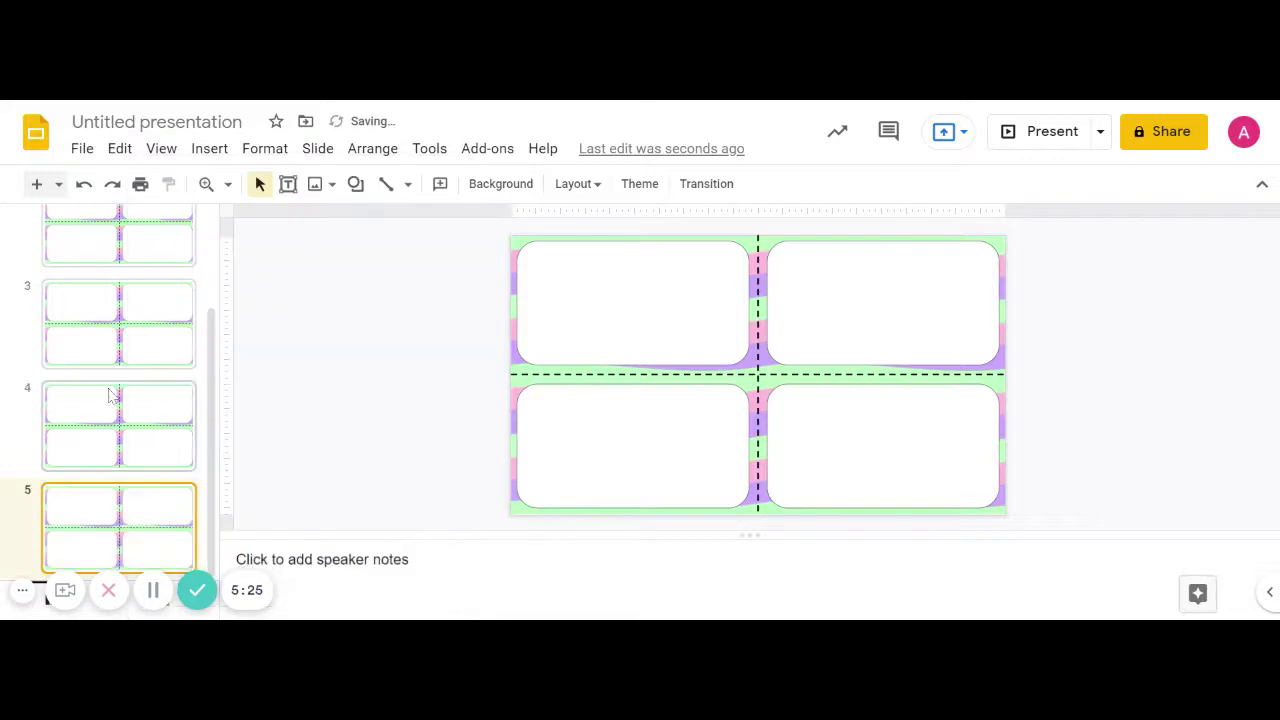
scroll(115, 390, "up", 3)
left_click(134, 249)
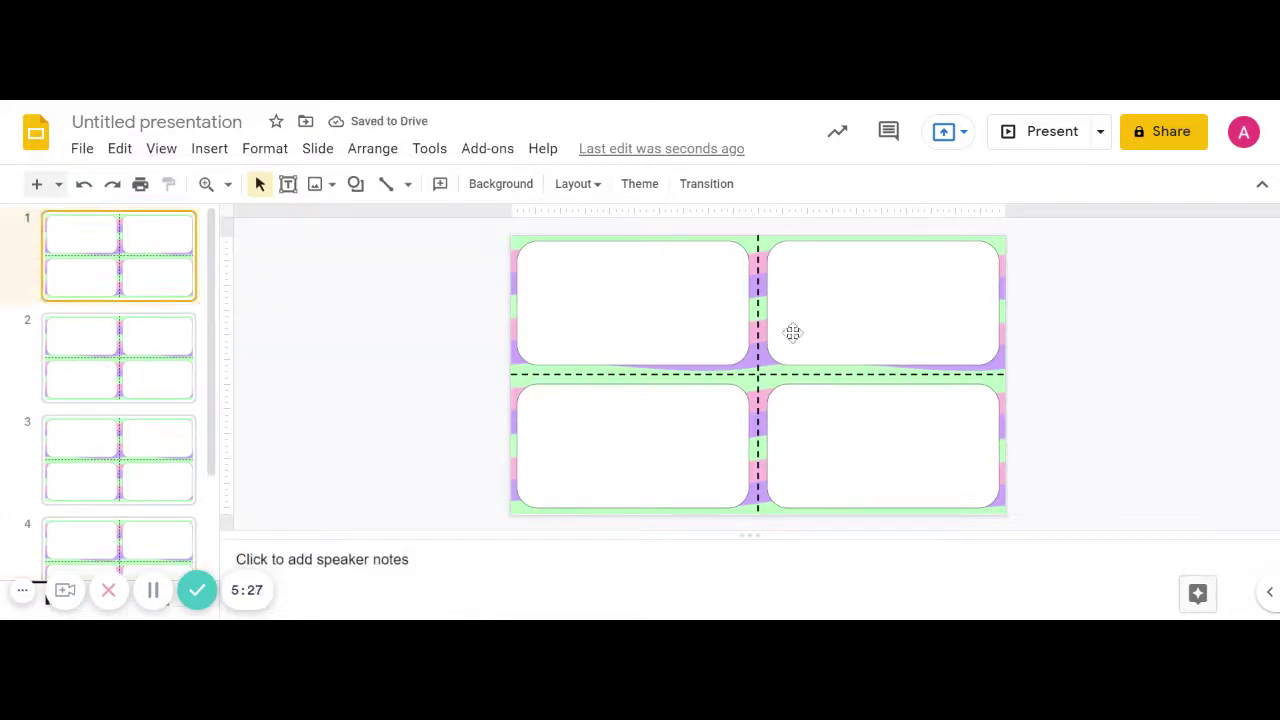